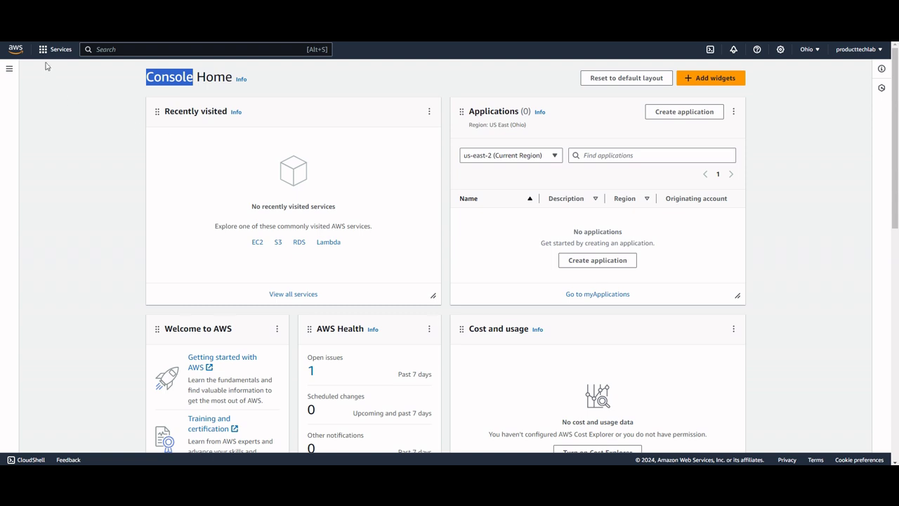
Step: Search the AWS services for vpc and open the VPC dashboard
click(45, 53)
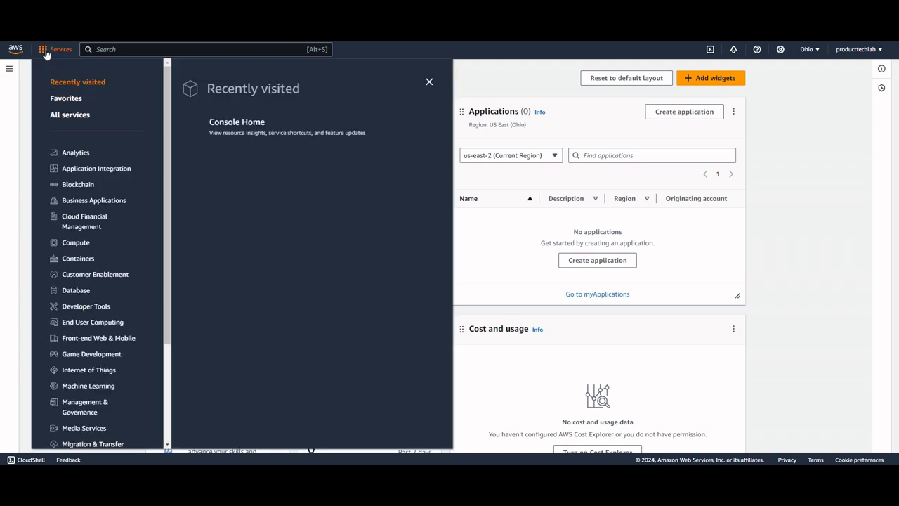
key(Escape)
click(231, 49)
text(vpc)
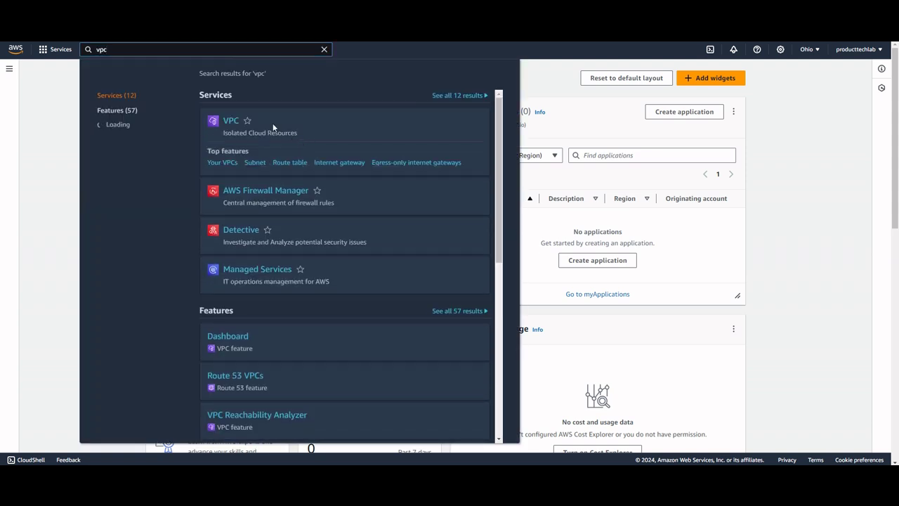
click(231, 126)
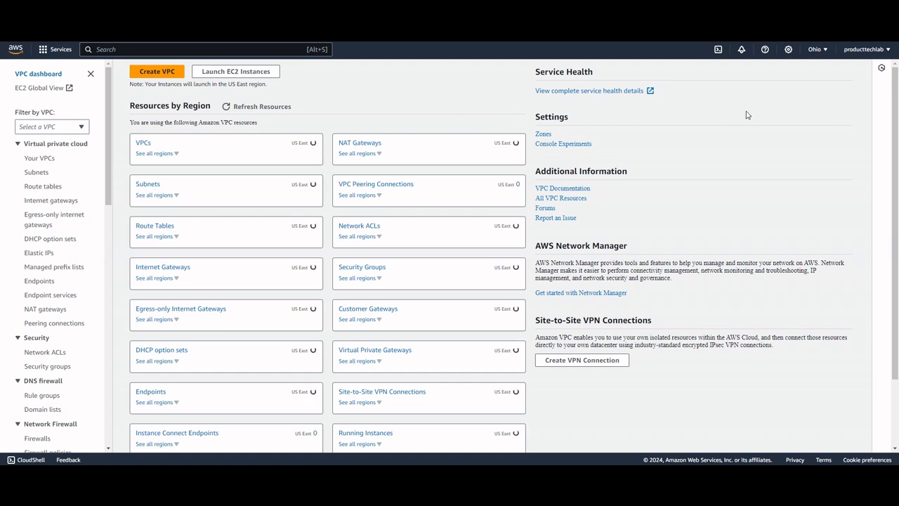
Step: Switch the region to Asia Pacific (Mumbai) and open its list of VPCs
click(816, 50)
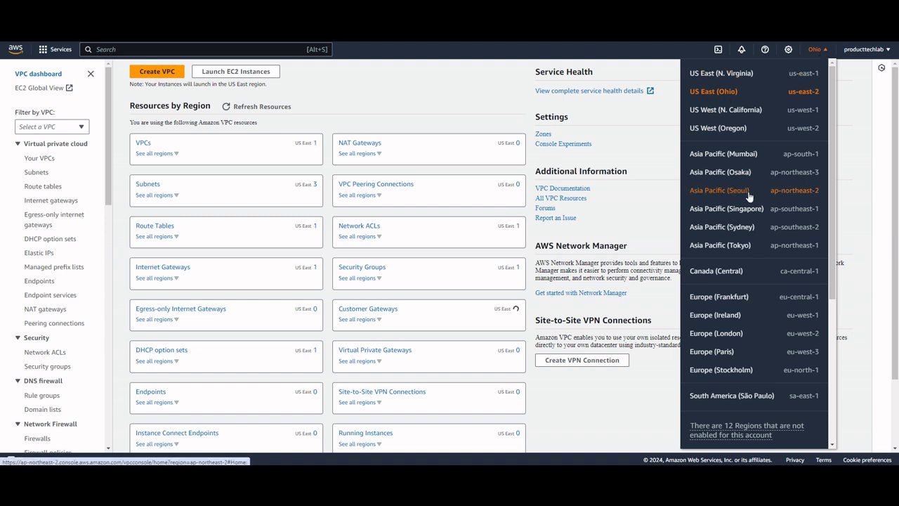
click(745, 157)
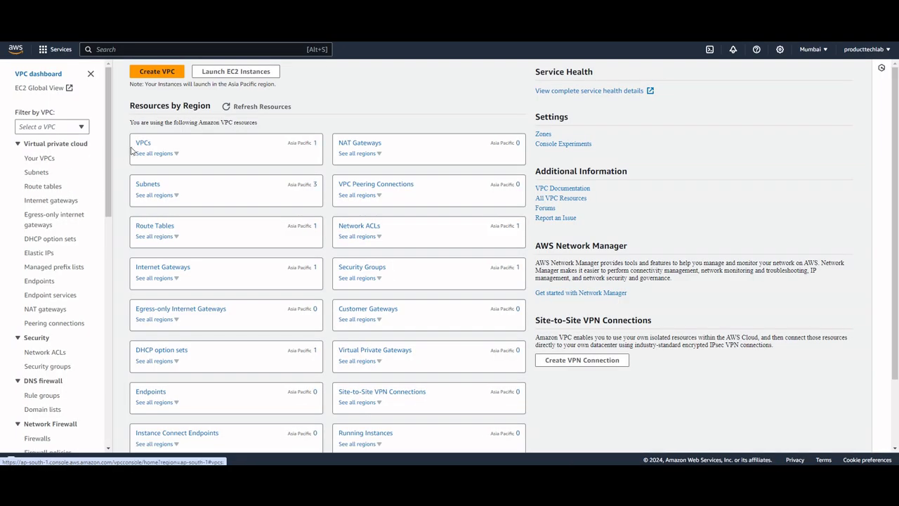
click(143, 143)
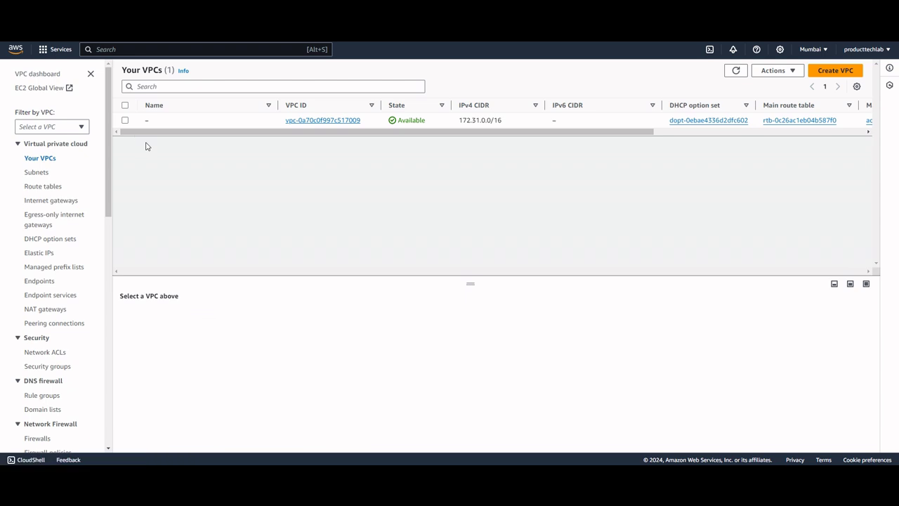
Step: Delete the default VPC, acknowledging the deletion and entering "delete default vpc" as confirmation
click(125, 120)
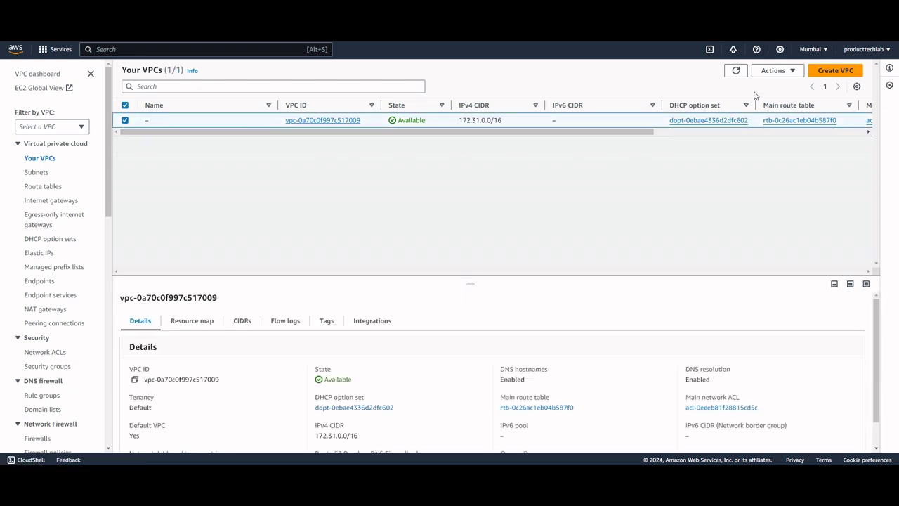
click(775, 73)
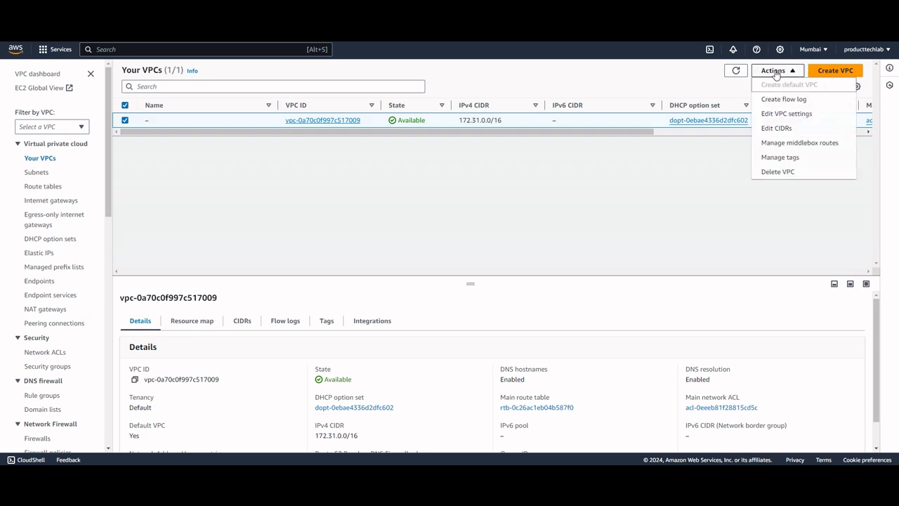
click(767, 173)
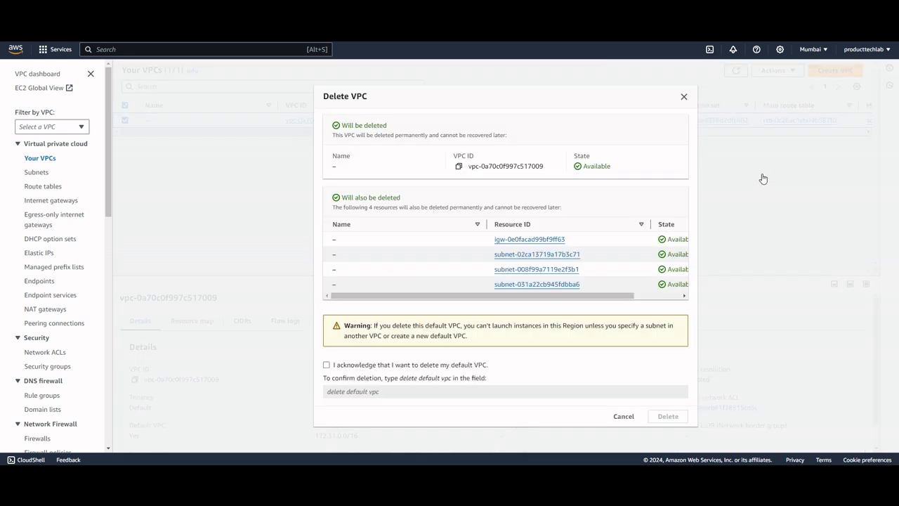
click(327, 365)
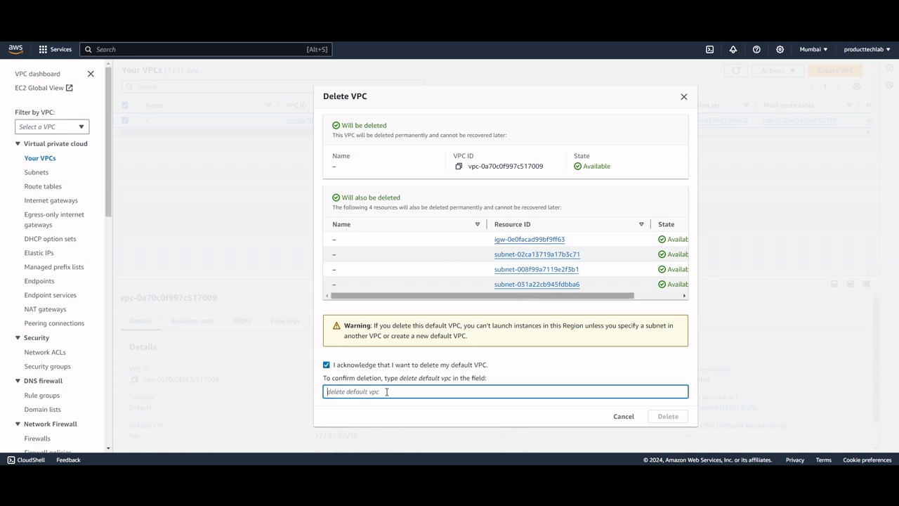
text(delete)
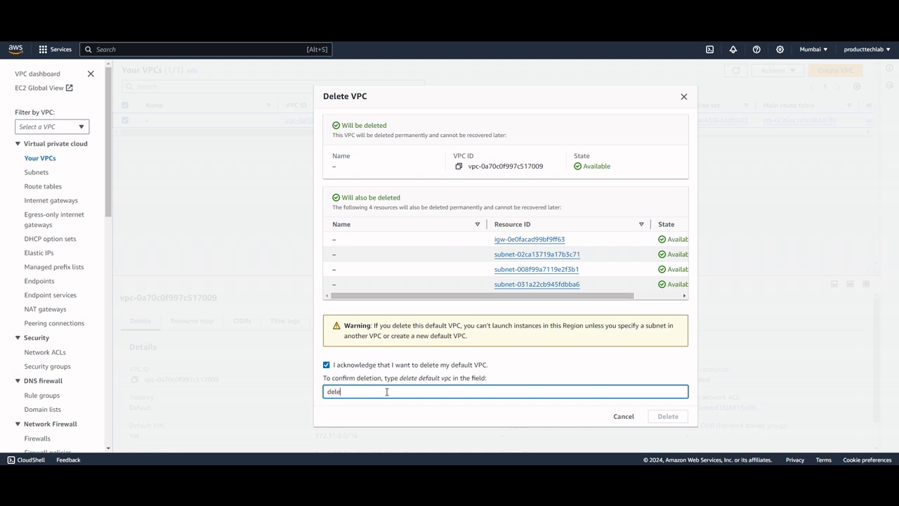
click(491, 420)
click(403, 390)
key(ctrl+a)
key(BackSpace)
text(delete default vpc)
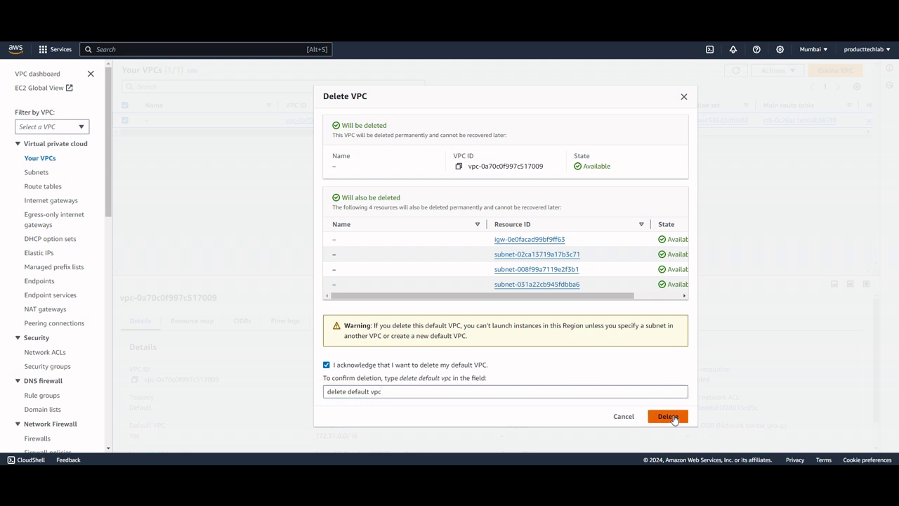
click(669, 417)
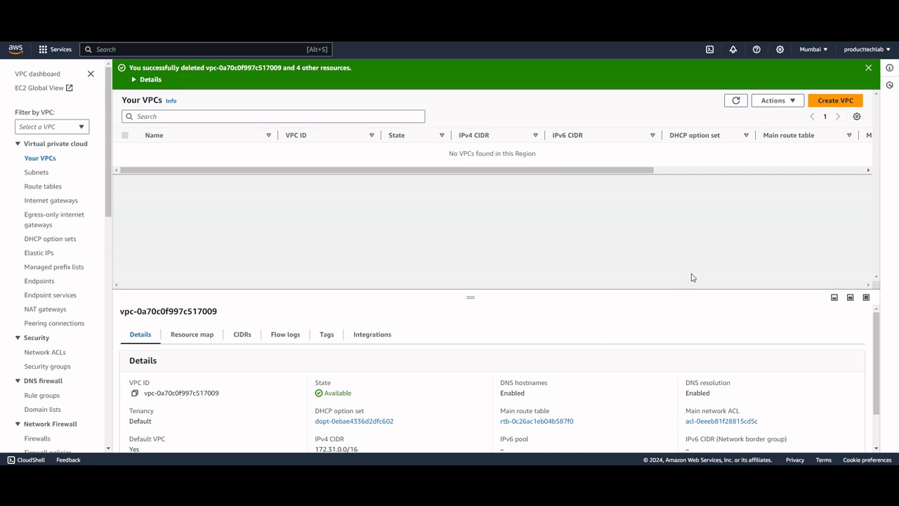
Step: Start a new VPC with the VPC only option and the name tag Producttechlab-VPC
click(834, 102)
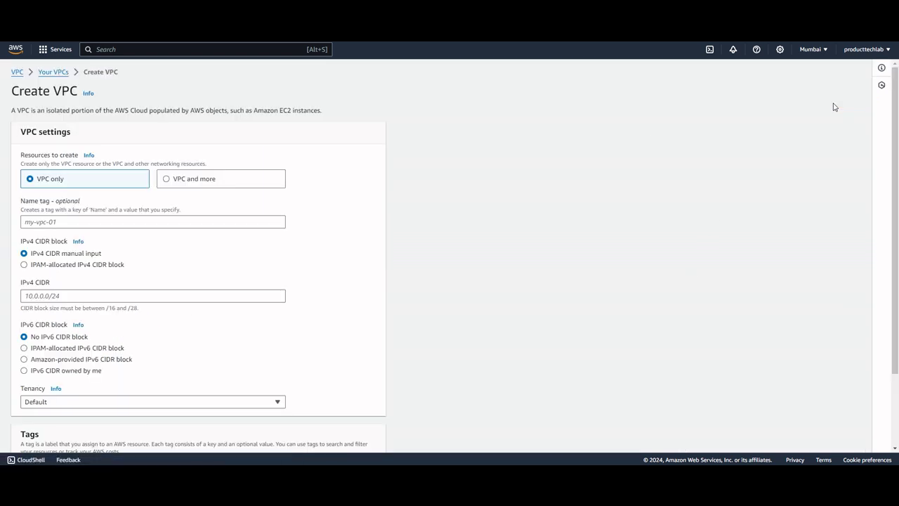
click(165, 182)
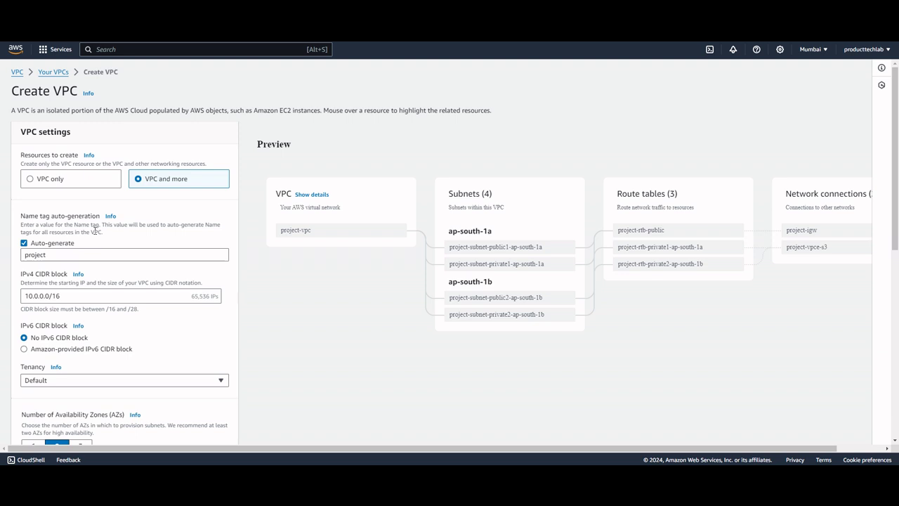
click(31, 179)
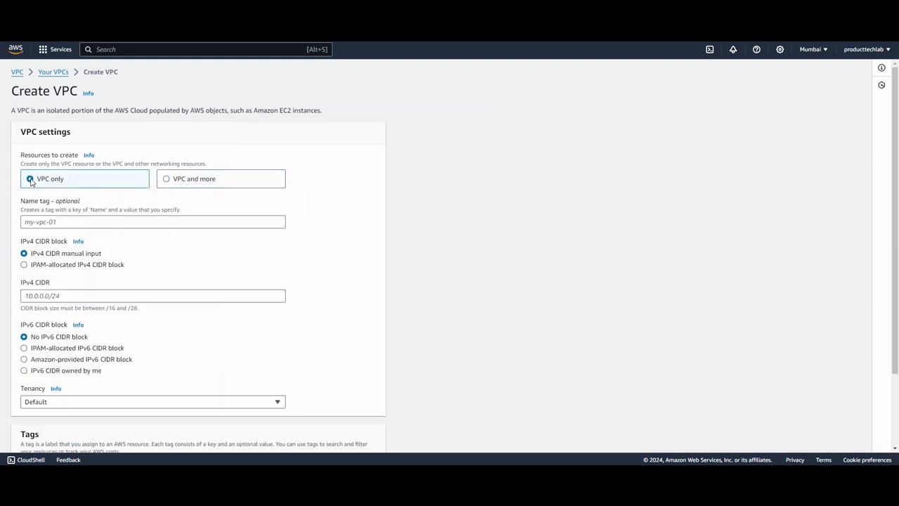
click(63, 221)
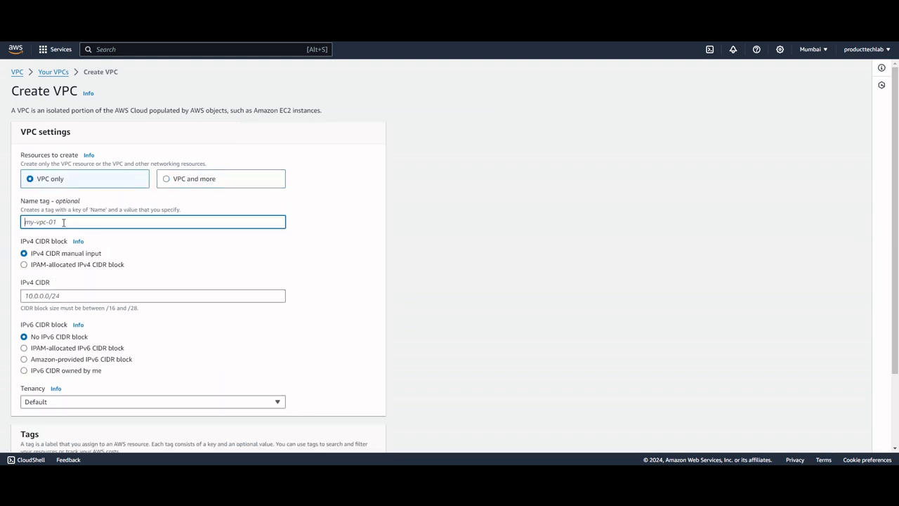
text(Pro)
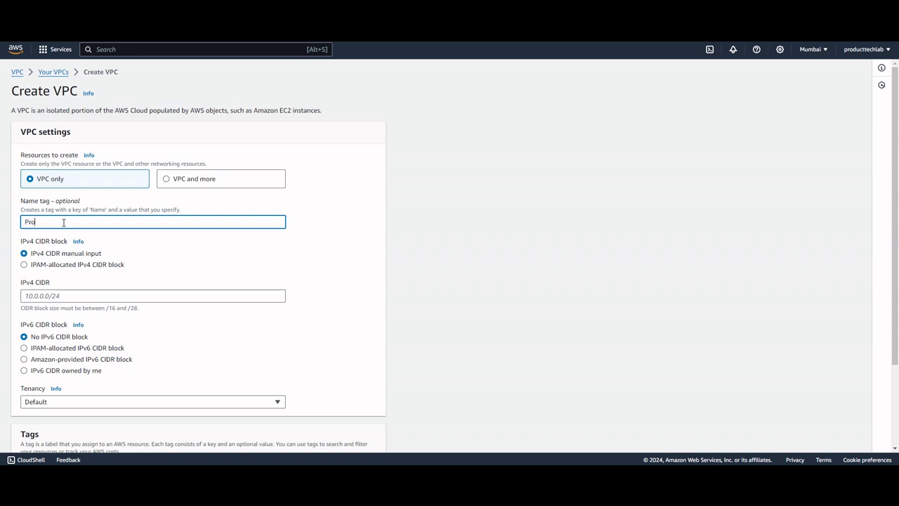
text(ducttechlab-VPC)
Step: Set the IPv4 CIDR to 10.133.0.0/16 and create the VPC with default tenancy
click(66, 293)
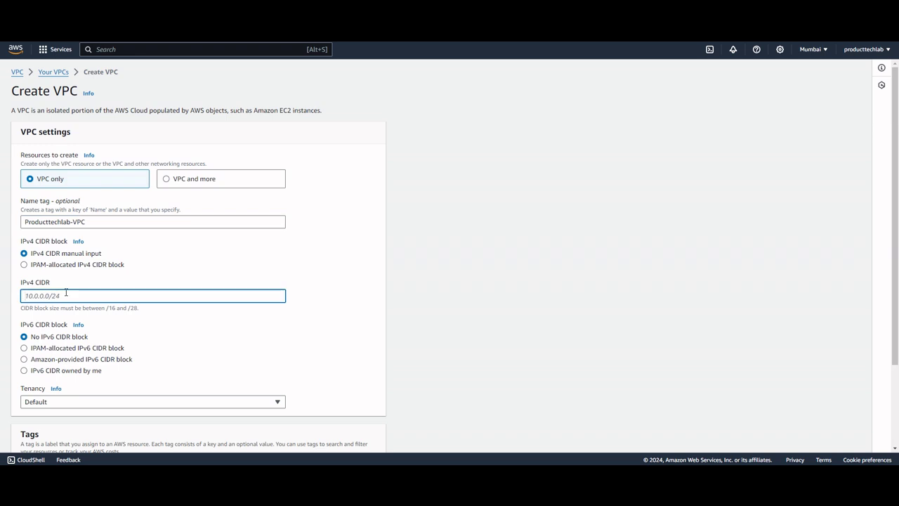
text(10.133.0)
text(.0)
text(/2)
text(16)
drag(897, 194, 896, 302)
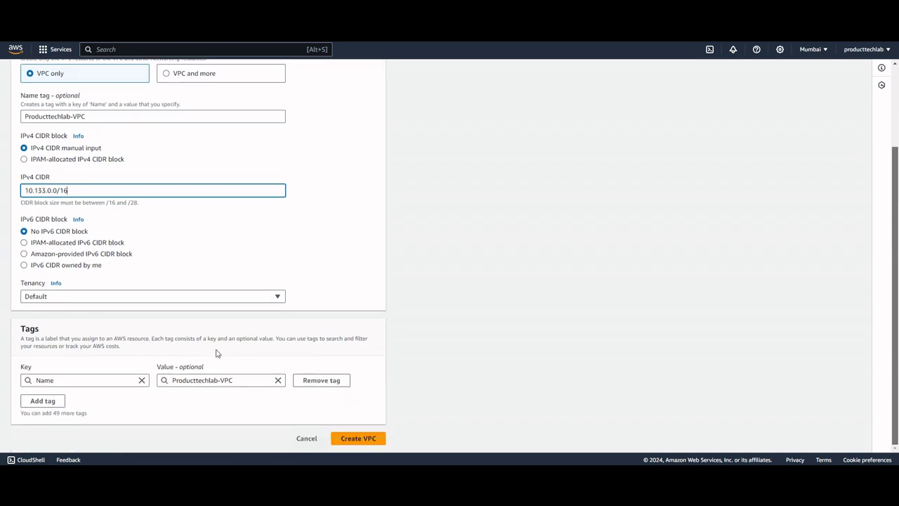
click(273, 298)
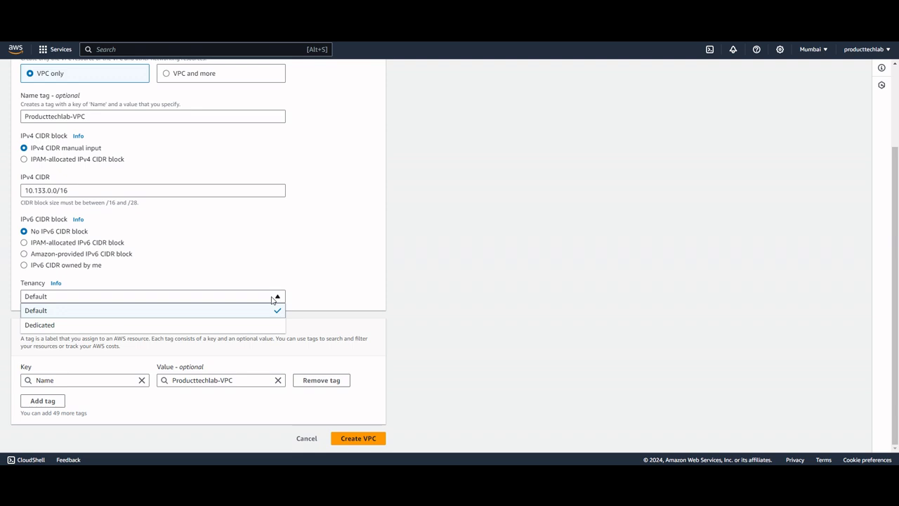
click(341, 284)
click(366, 440)
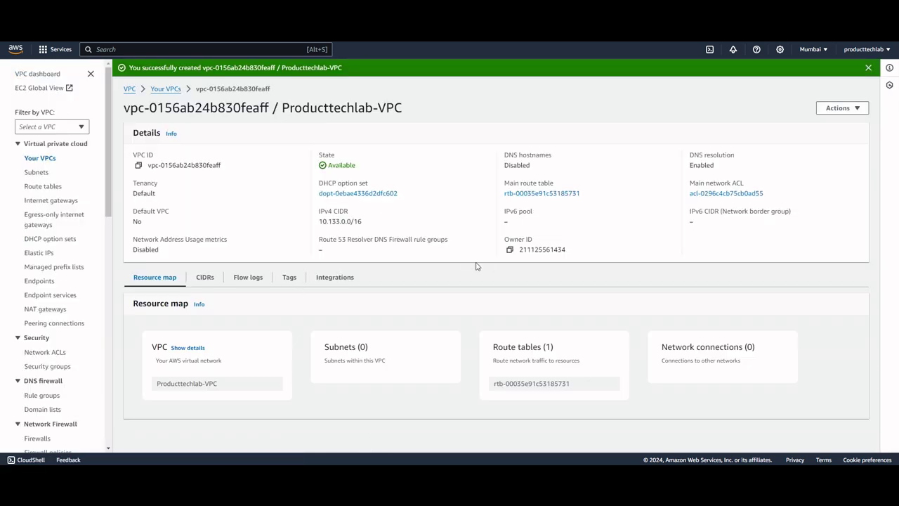
Step: Select Producttechlab-VPC in the VPC list and enlarge its details pane to review its settings
click(47, 161)
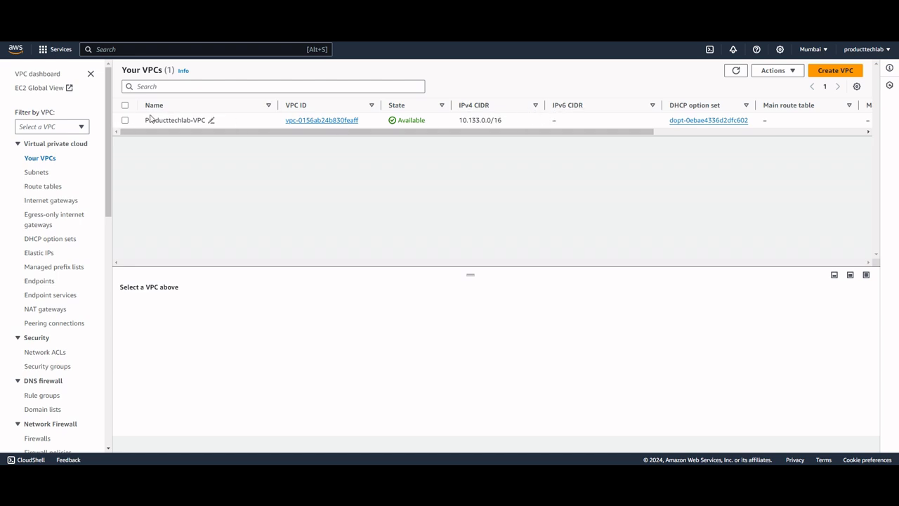
click(125, 121)
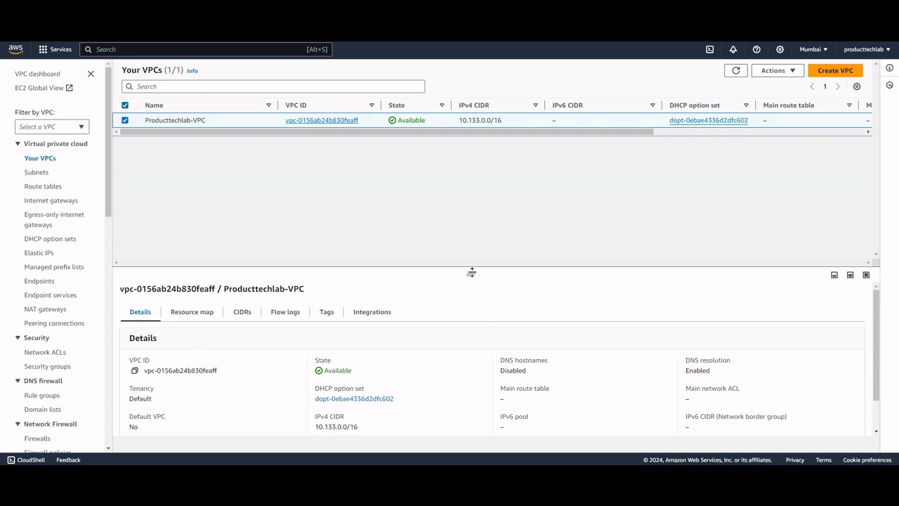
drag(472, 272, 472, 163)
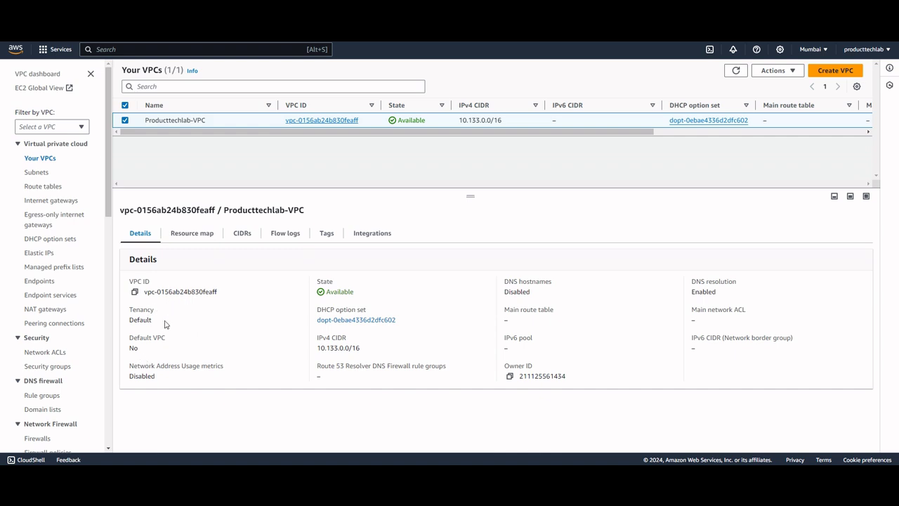
Step: Try to delete the DHCP option set associated with Producttechlab-VPC, and dismiss the deletion dialog
click(383, 321)
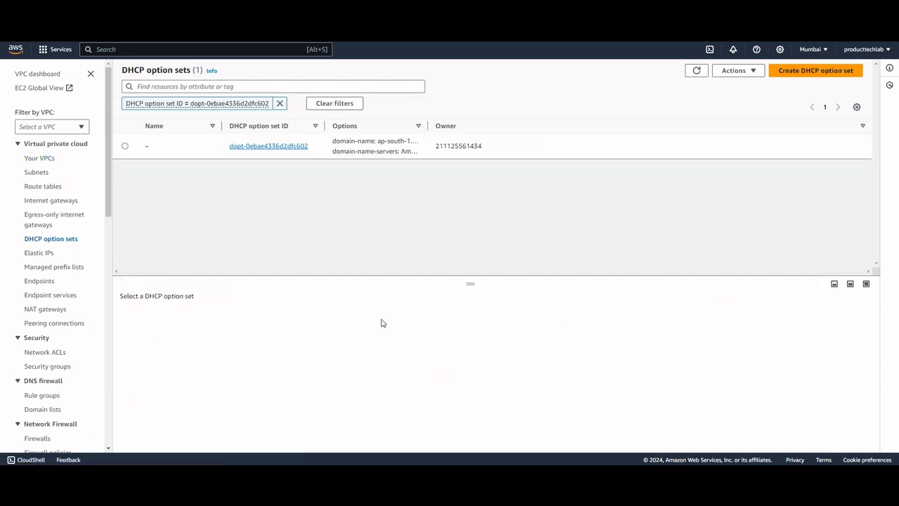
click(125, 146)
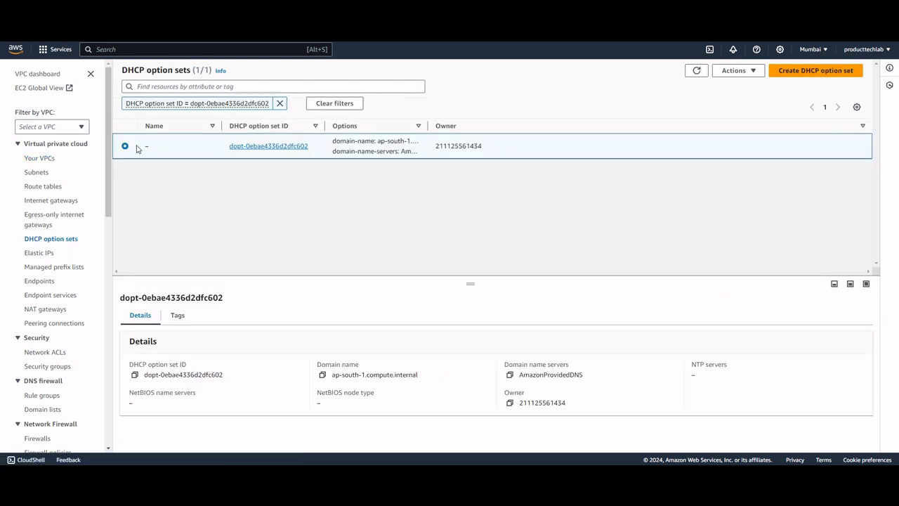
click(733, 71)
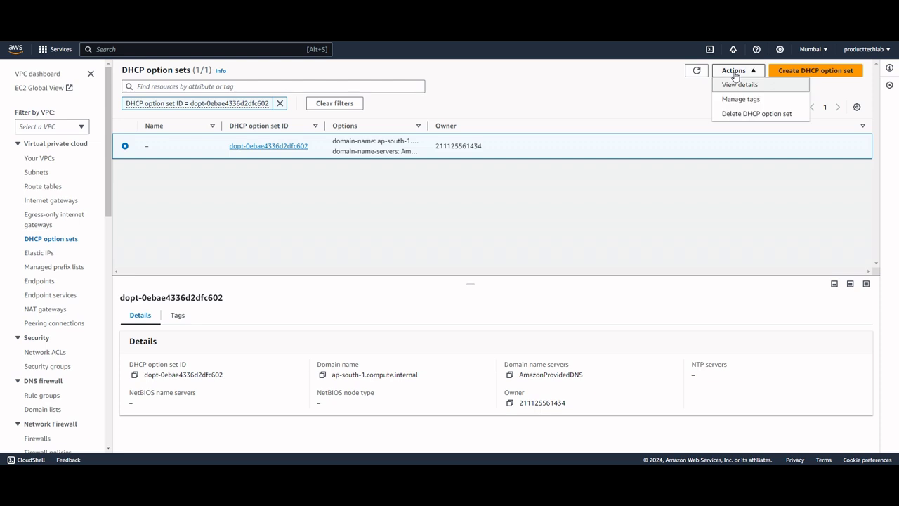
click(738, 116)
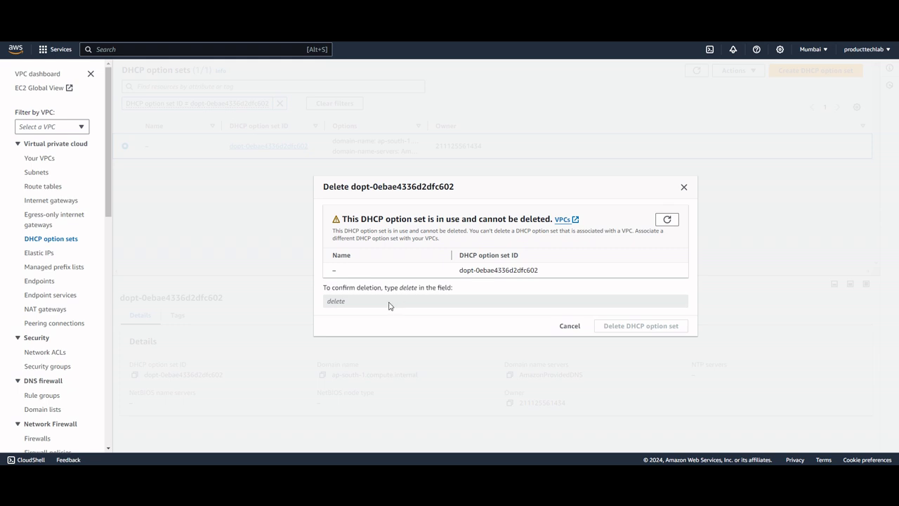
click(573, 326)
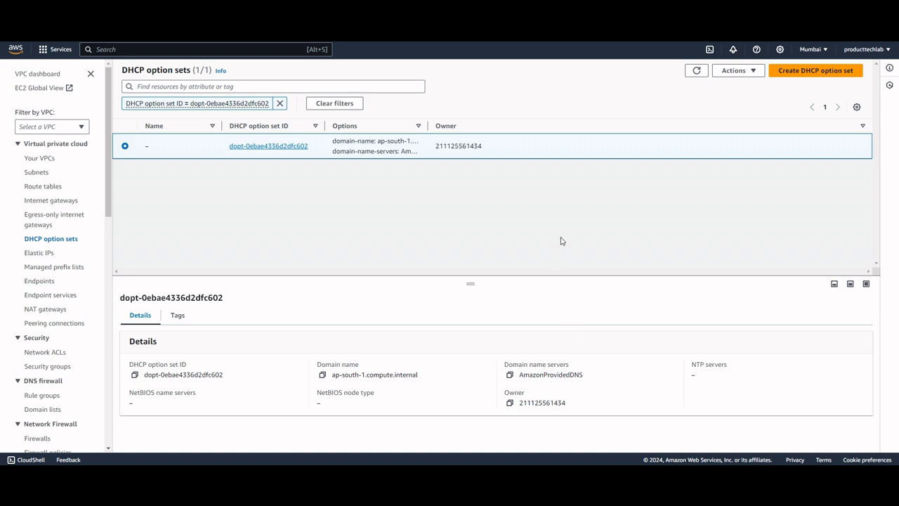
Step: Try to delete all listed subnets of the removed default VPC, entering "delete" as confirmation
click(48, 164)
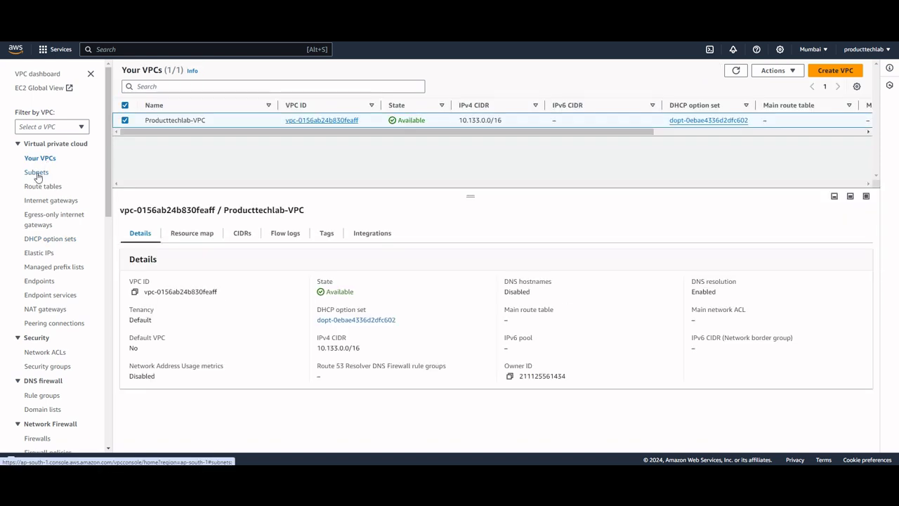
click(36, 172)
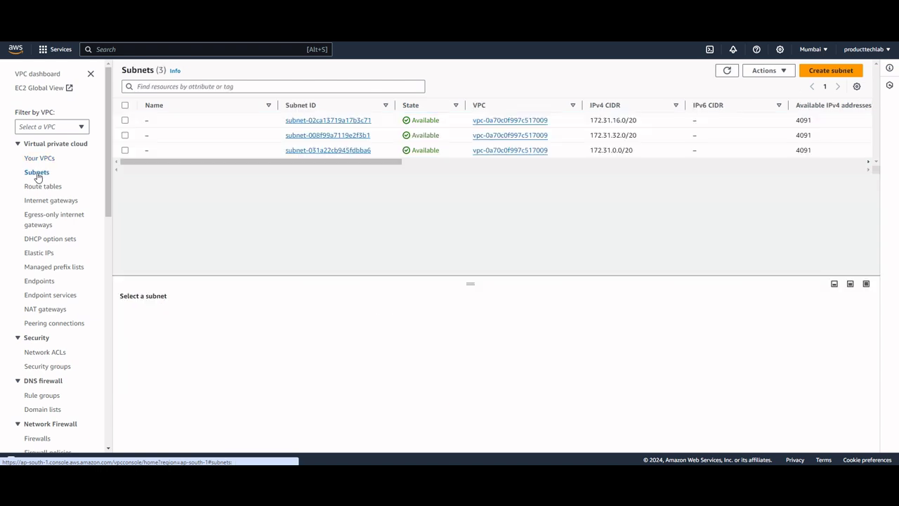
click(124, 106)
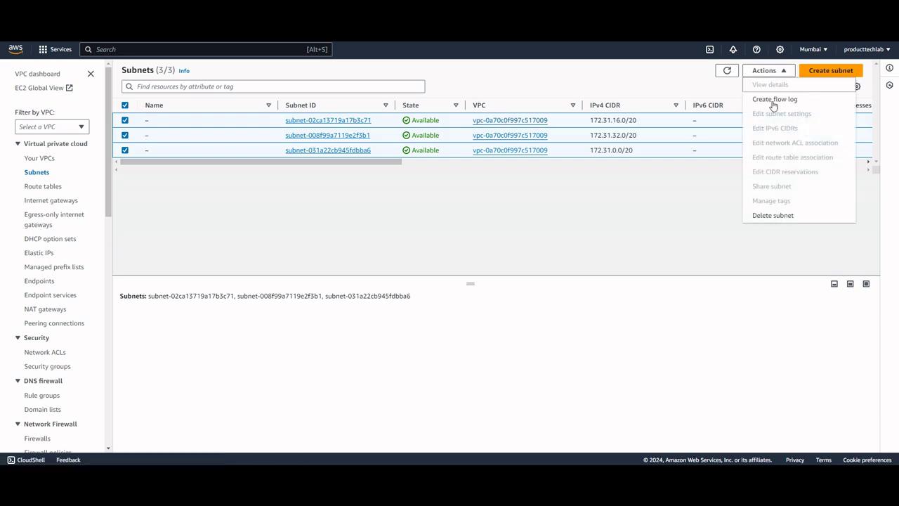
click(780, 216)
click(413, 301)
text(delete)
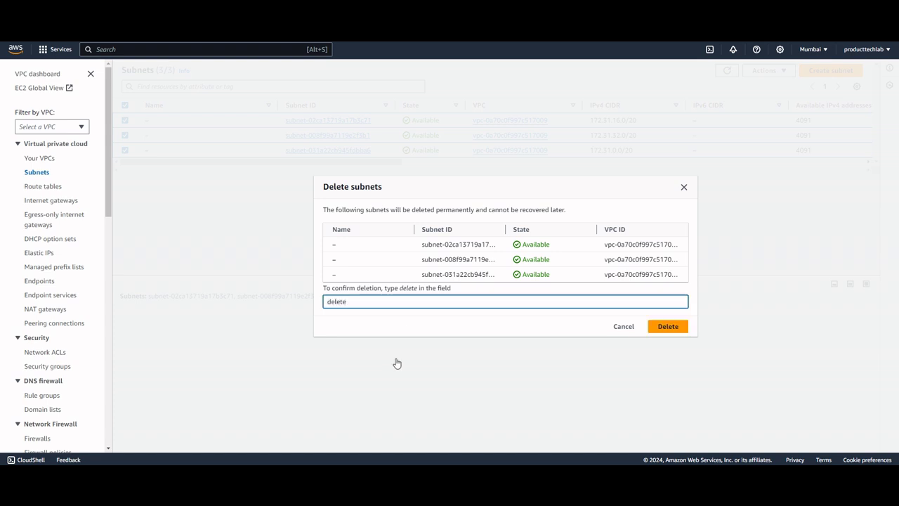
click(667, 327)
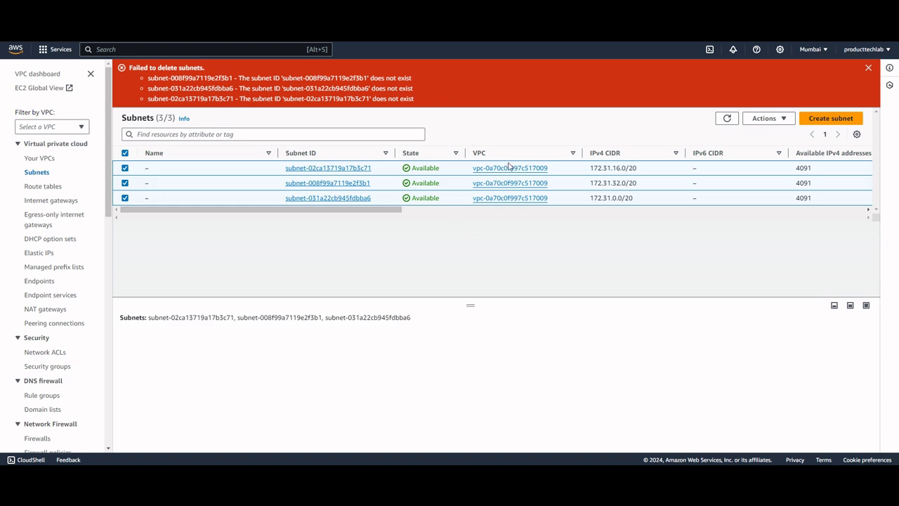
Step: Start a new subnet in Producttechlab-VPC and name it Producttechlab-subnet-1
click(727, 120)
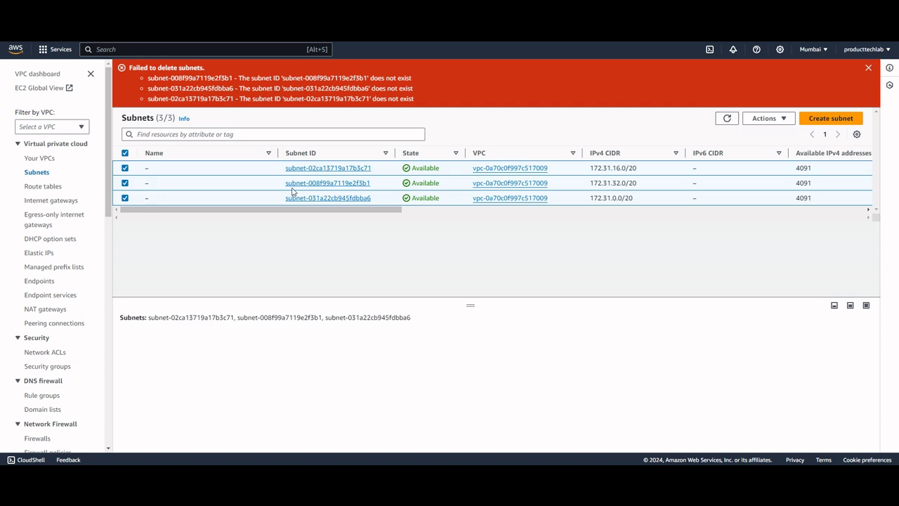
click(831, 118)
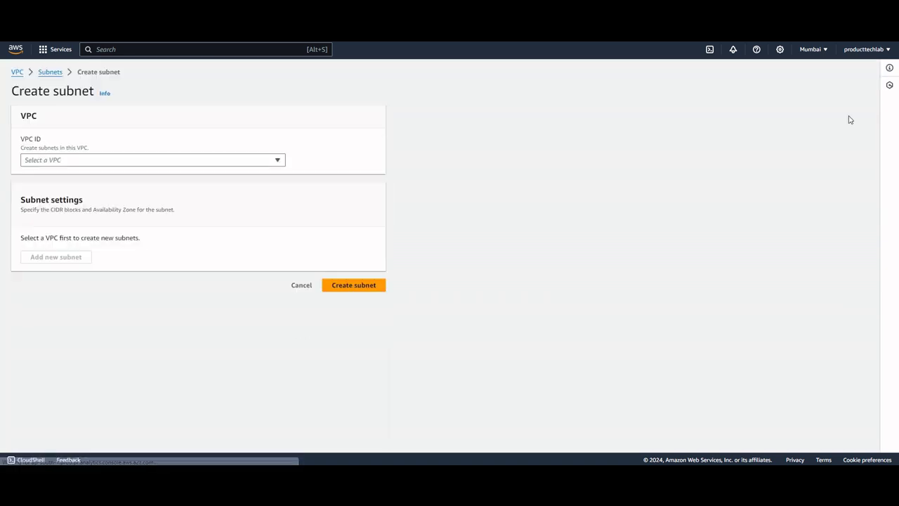
click(281, 164)
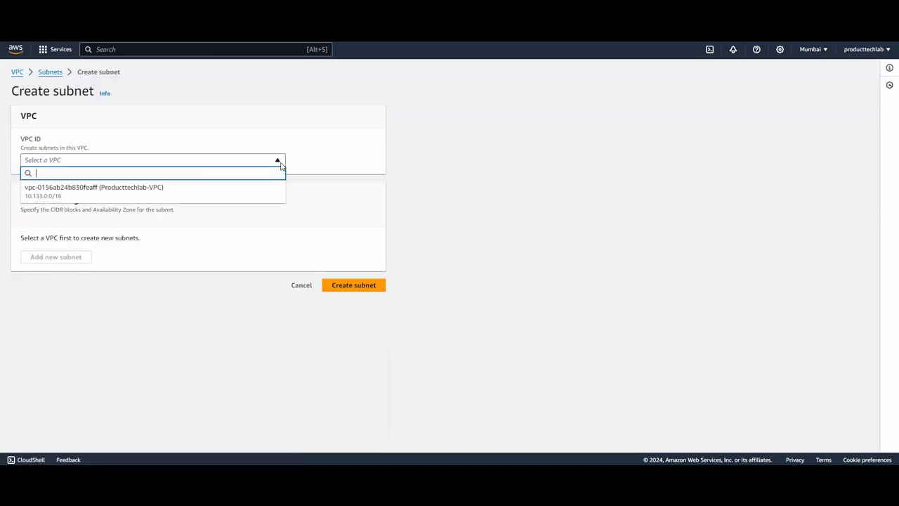
click(196, 192)
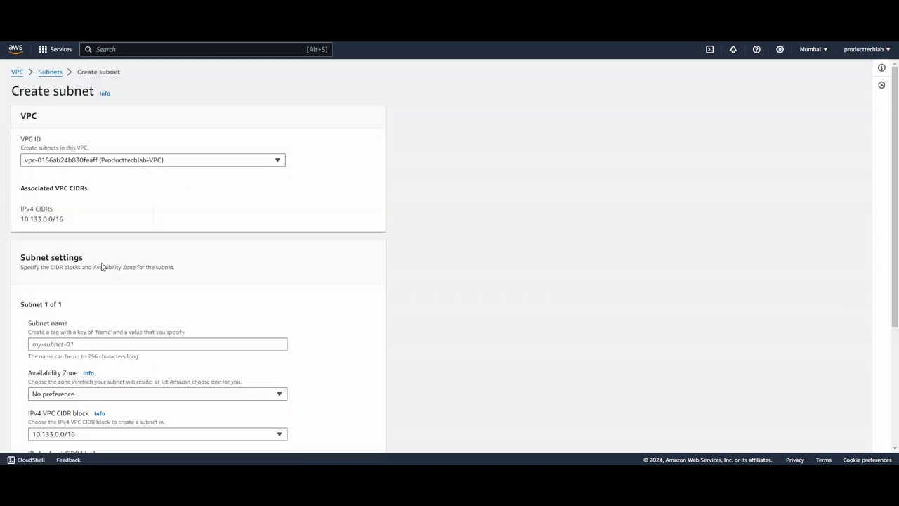
click(81, 343)
text(P)
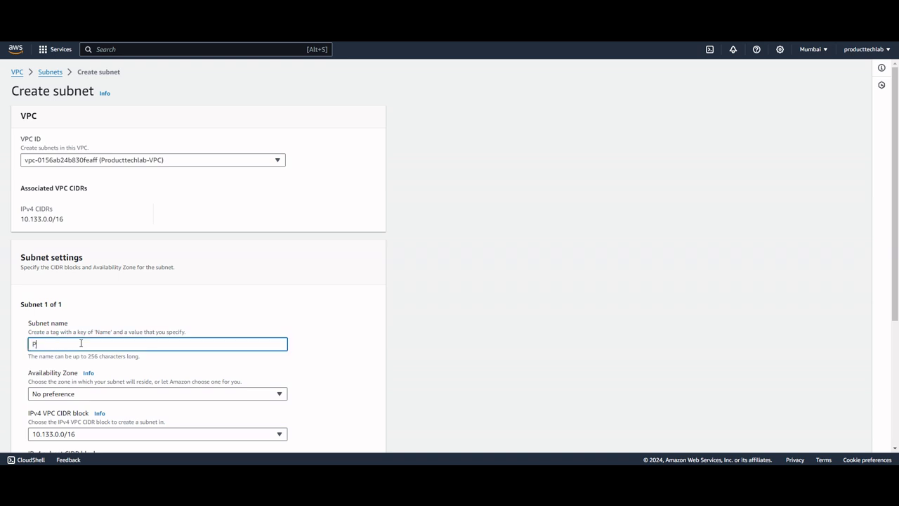
text(roducttechlab-Subnet-1)
Step: Launch the Epic Pen screen annotation tool and activate its pen for drawing over the subnet form
click(279, 394)
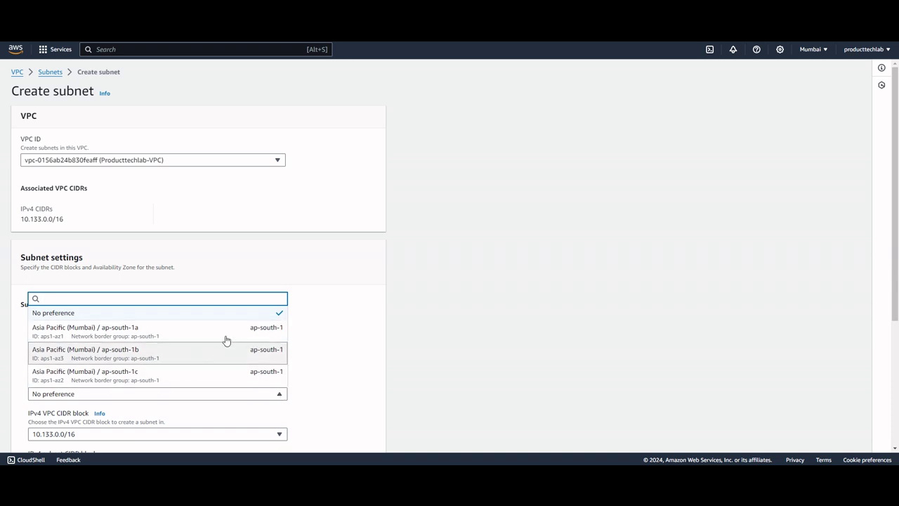
key(super)
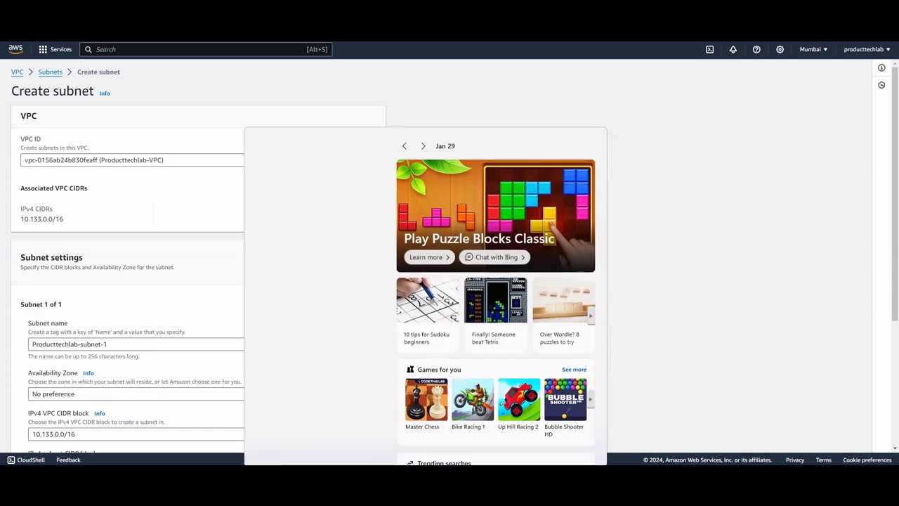
text(epi)
key(Return)
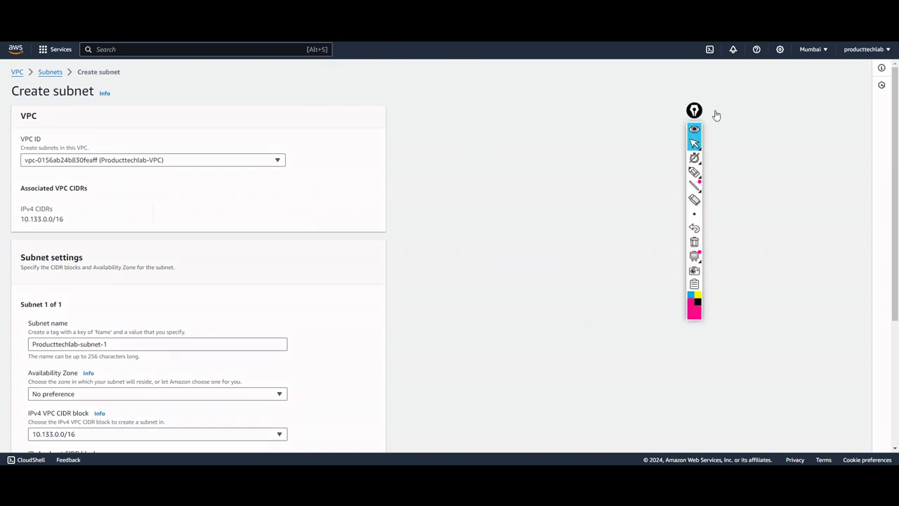
mouse_move(889, 185)
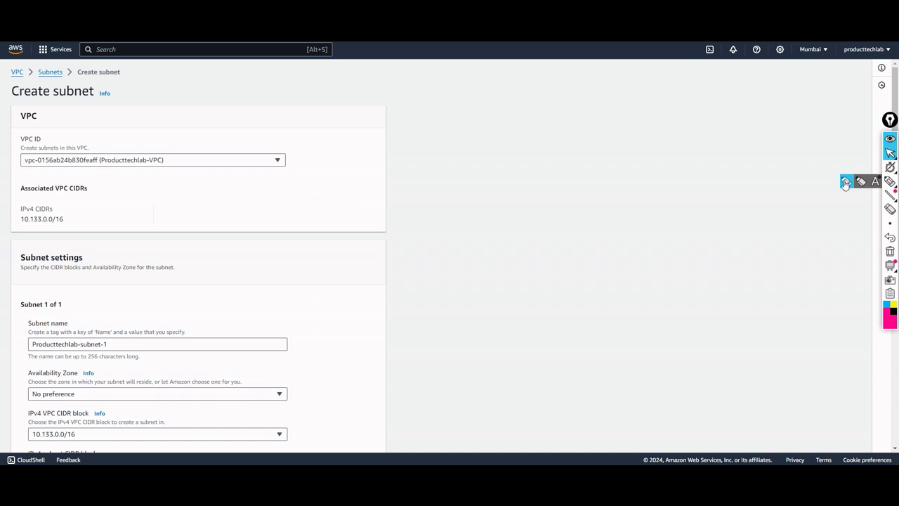
click(846, 182)
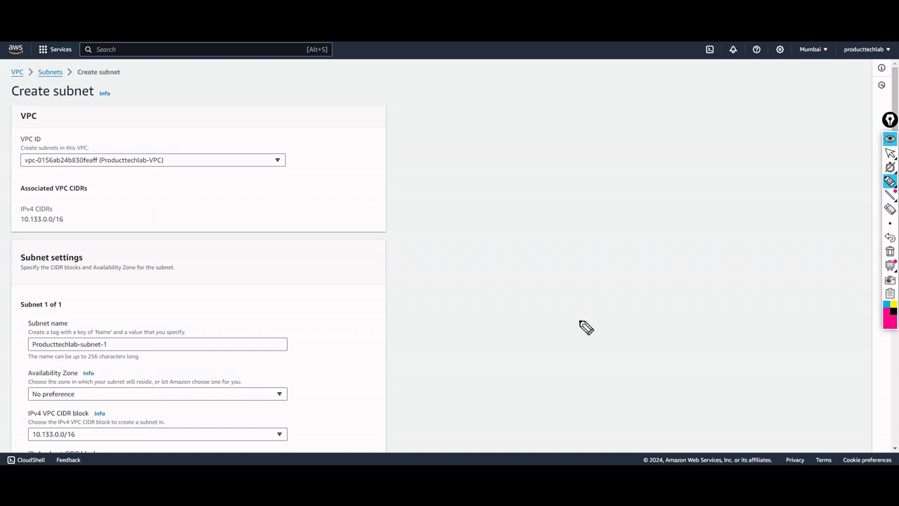
Step: Draw a large freehand box in the empty area beside the subnet form
drag(186, 429, 195, 426)
mouse_move(407, 187)
mouse_down()
mouse_move(562, 188)
mouse_move(560, 242)
mouse_up()
mouse_move(408, 188)
mouse_down()
mouse_move(364, 358)
mouse_move(554, 334)
mouse_up()
drag(561, 240, 545, 327)
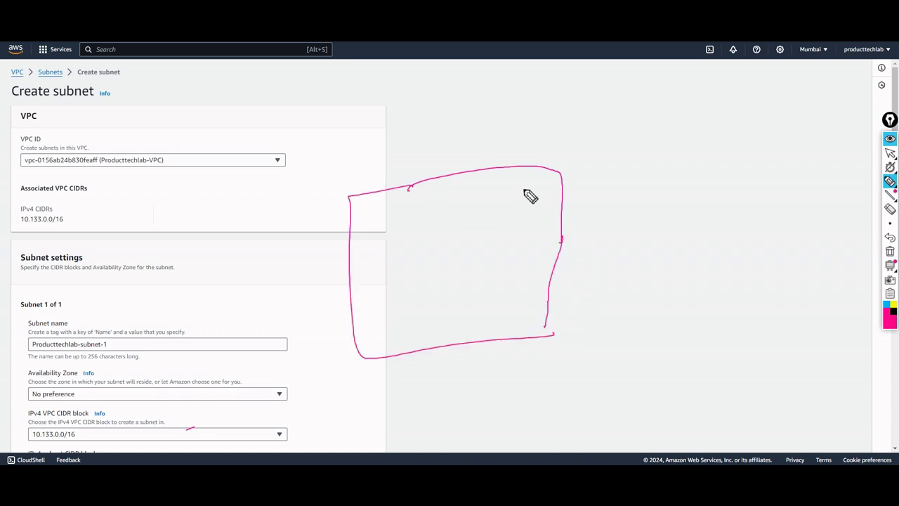
Step: Sketch an inner box labelled M with rows 1, 2 and 3, cross out row 1 and bracket rows 2 and 3
mouse_move(463, 170)
mouse_down()
mouse_move(516, 275)
mouse_move(574, 270)
mouse_up()
mouse_move(492, 167)
mouse_down()
mouse_move(496, 146)
mouse_move(519, 166)
mouse_up()
drag(466, 203, 515, 199)
drag(510, 166, 507, 205)
drag(468, 233, 514, 230)
drag(513, 198, 510, 278)
mouse_move(479, 179)
mouse_down()
mouse_move(497, 226)
mouse_move(497, 264)
mouse_up()
mouse_move(535, 173)
mouse_down()
mouse_move(510, 204)
mouse_move(528, 223)
mouse_move(520, 257)
mouse_up()
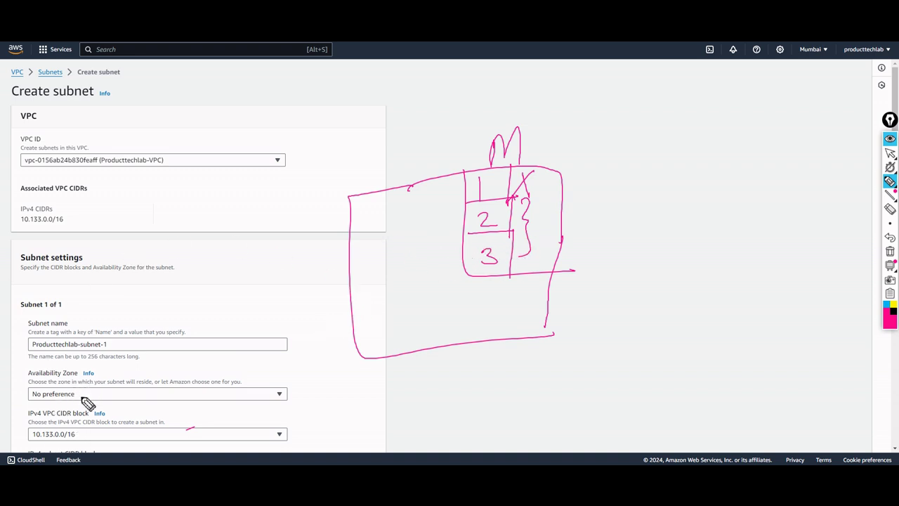
Step: Mark the Availability Zone field with the pen, then clear all annotations and restore the normal cursor
mouse_move(82, 394)
mouse_down()
mouse_move(89, 401)
mouse_move(132, 378)
mouse_up()
click(889, 251)
click(865, 156)
Step: Set the Availability Zone to ap-south-1a and the IPv4 subnet CIDR block to 10.133.0.0/24, and create the subnet
click(284, 392)
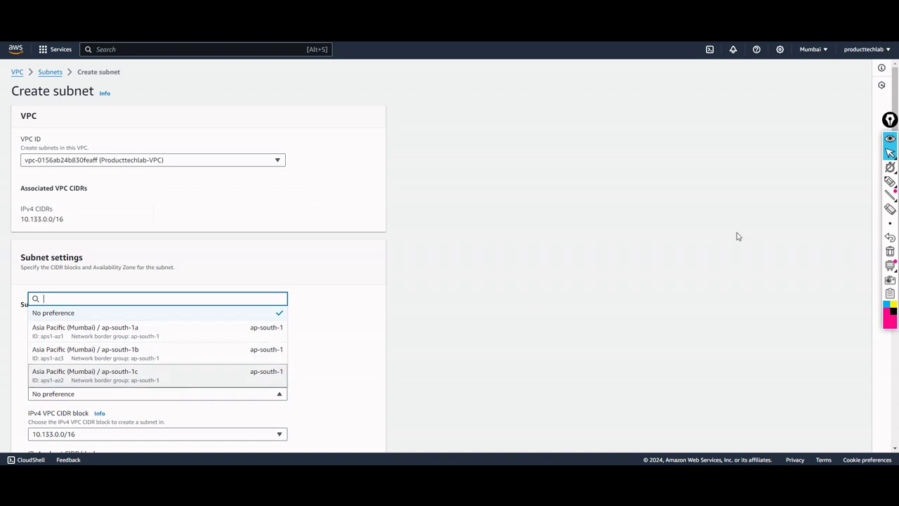
click(159, 330)
scroll(281, 299, down, 5)
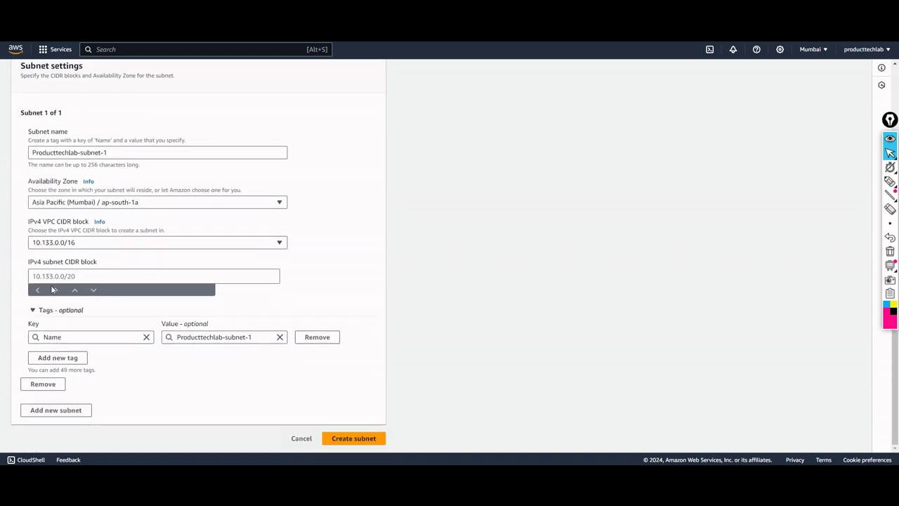
click(82, 276)
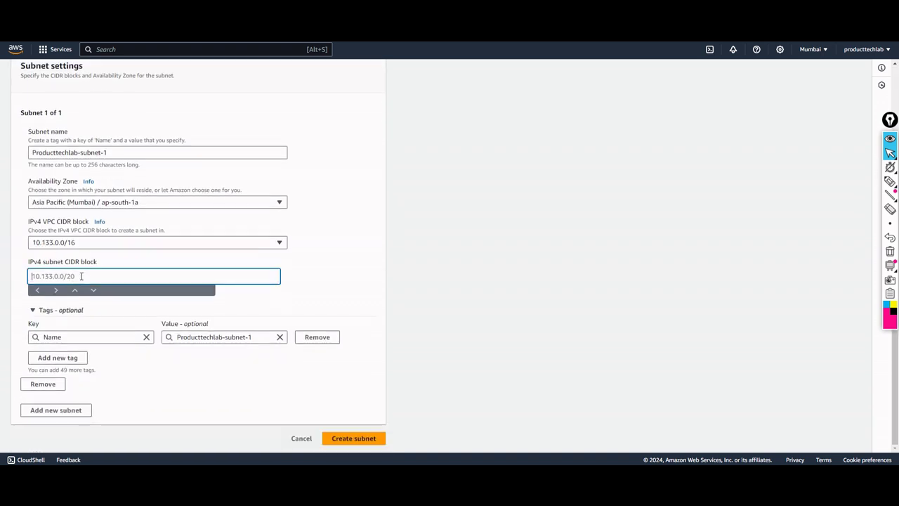
text(10.133.0.0/24)
click(337, 281)
click(361, 444)
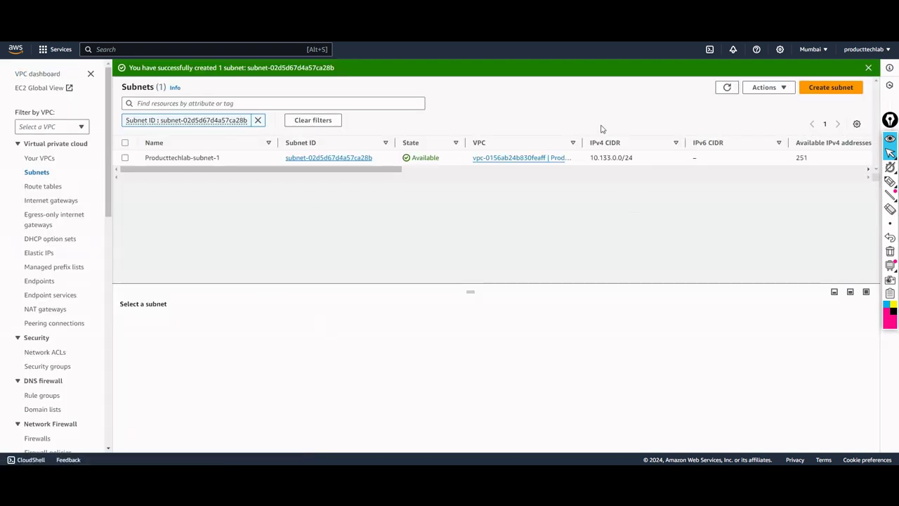
Step: Clear the subnet list filter and start another subnet in Producttechlab-VPC named Producttechlab-Subnet-2
click(258, 120)
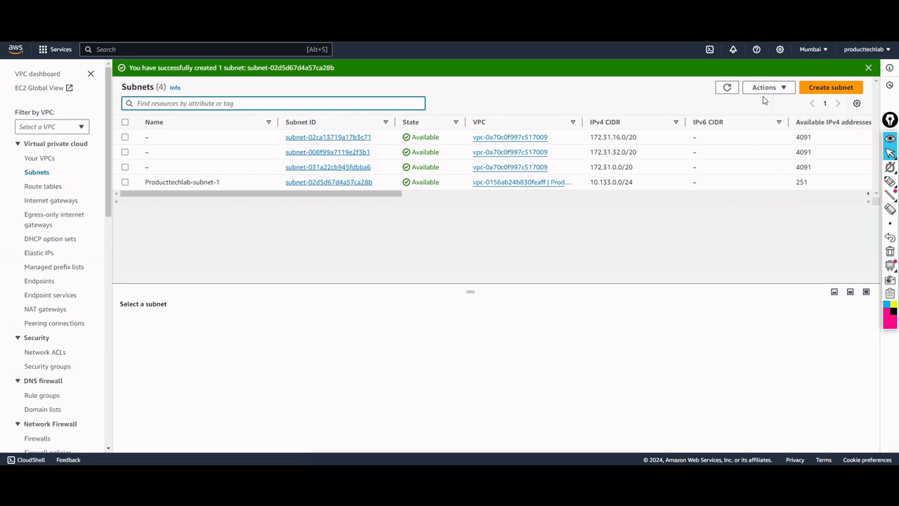
click(823, 91)
click(276, 163)
click(181, 191)
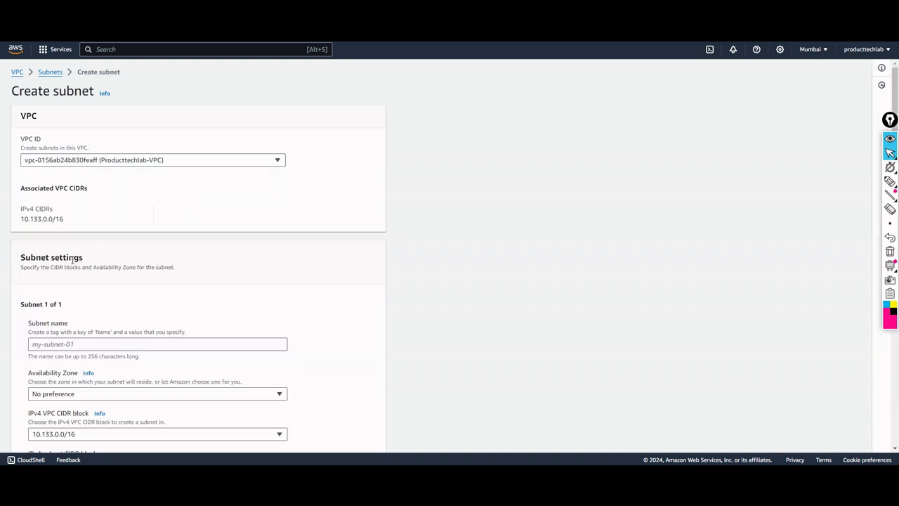
click(101, 345)
text(Producttechlab-Subnet-2)
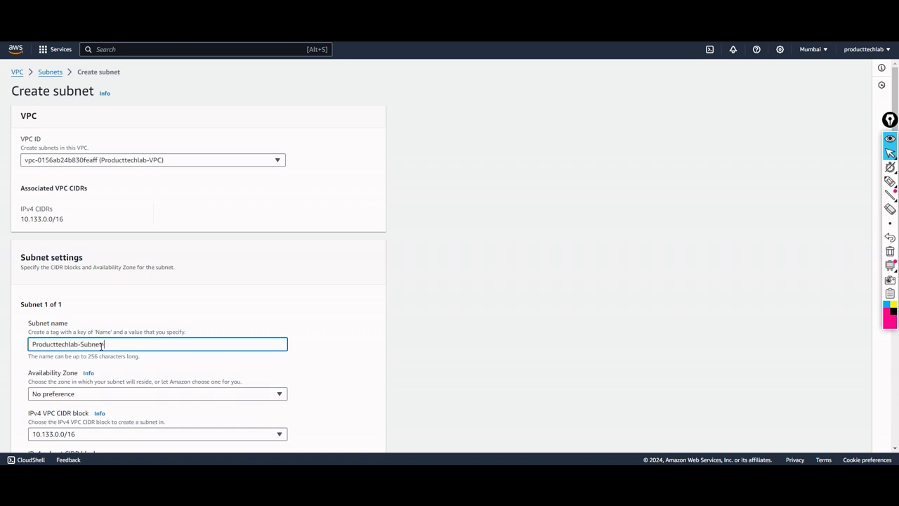
Step: Set the Availability Zone to ap-south-1b and the IPv4 subnet CIDR block to 10.133.1.0/24, and create the subnet
click(281, 393)
click(177, 342)
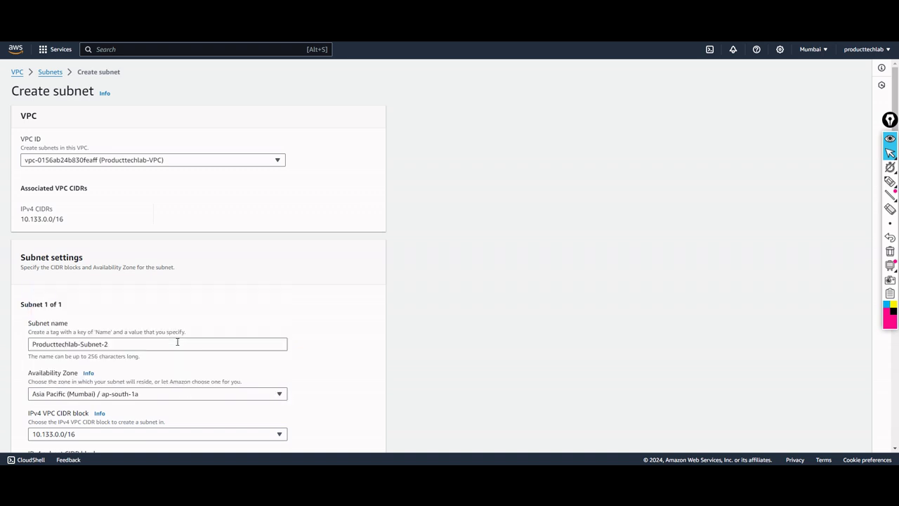
click(279, 394)
click(206, 355)
scroll(148, 393, down, 3)
click(101, 279)
text(1)
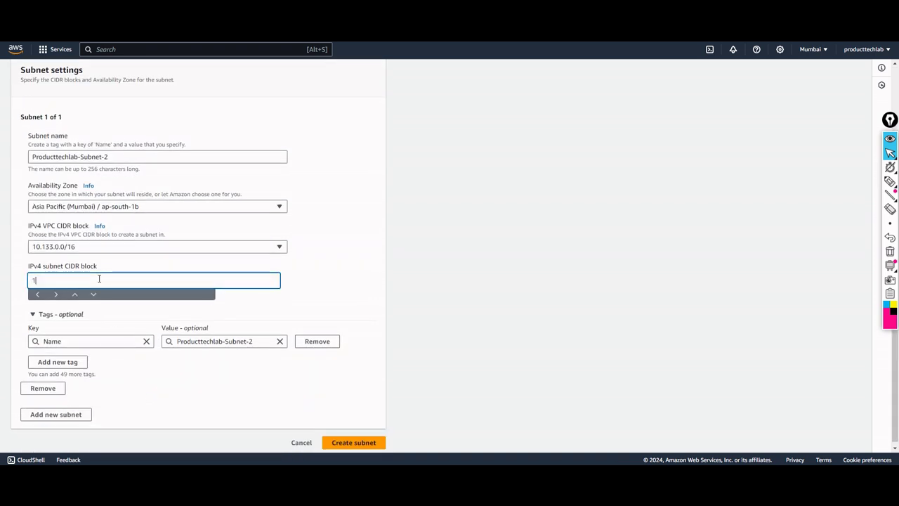
text(0.133.1.0/24)
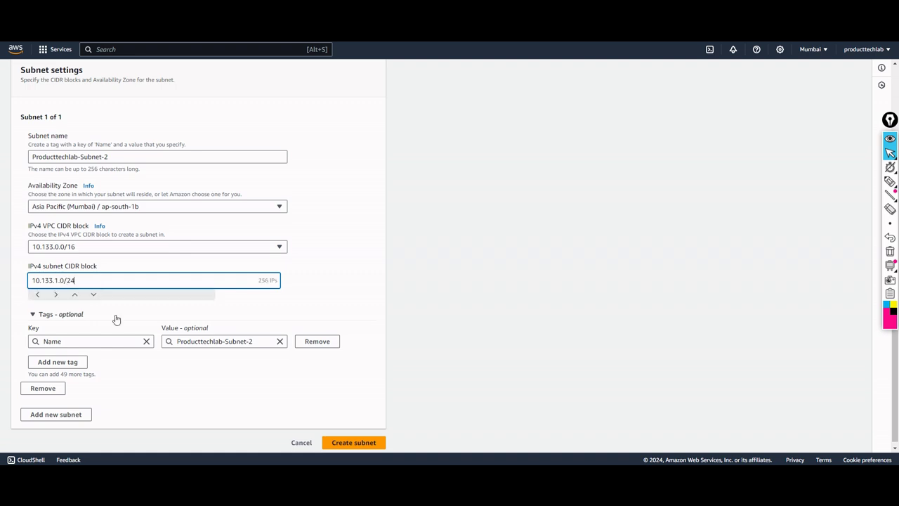
click(365, 444)
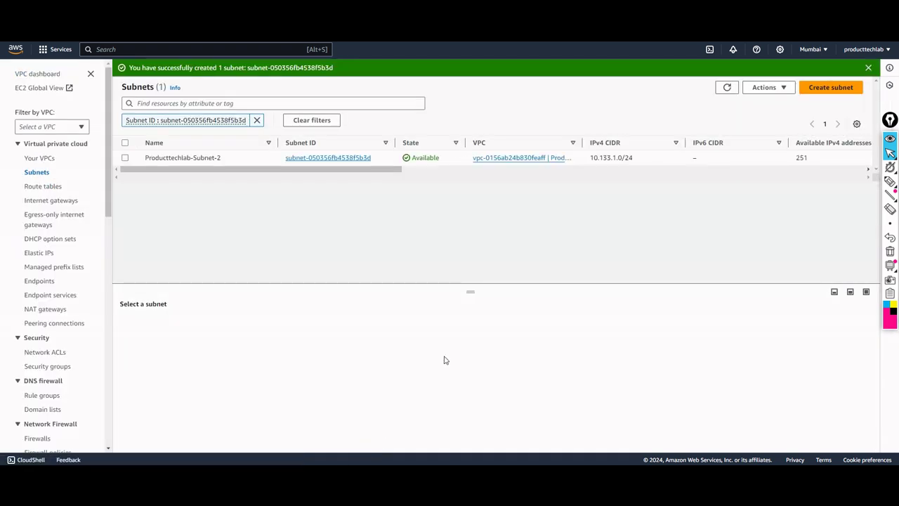
Step: Clear the subnet list filter and select Producttechlab-subnet-1 to review its details
click(257, 120)
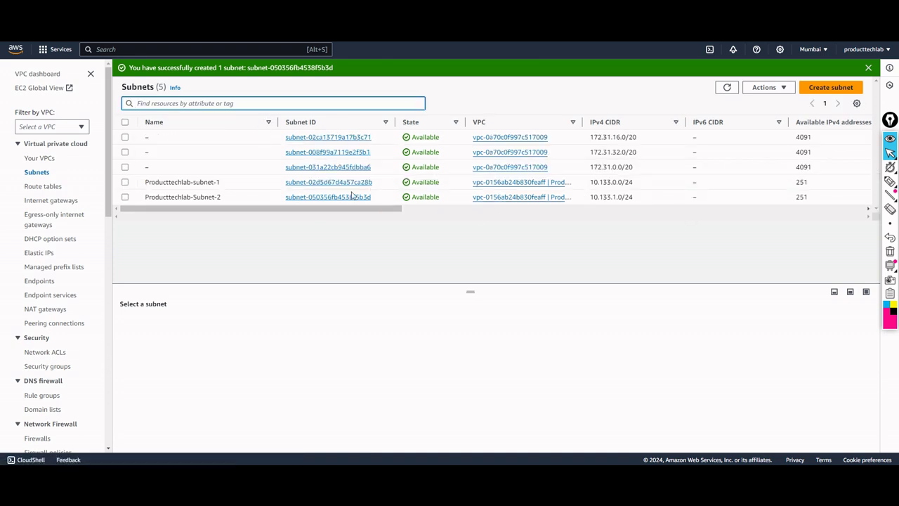
click(126, 183)
scroll(450, 326, down, 3)
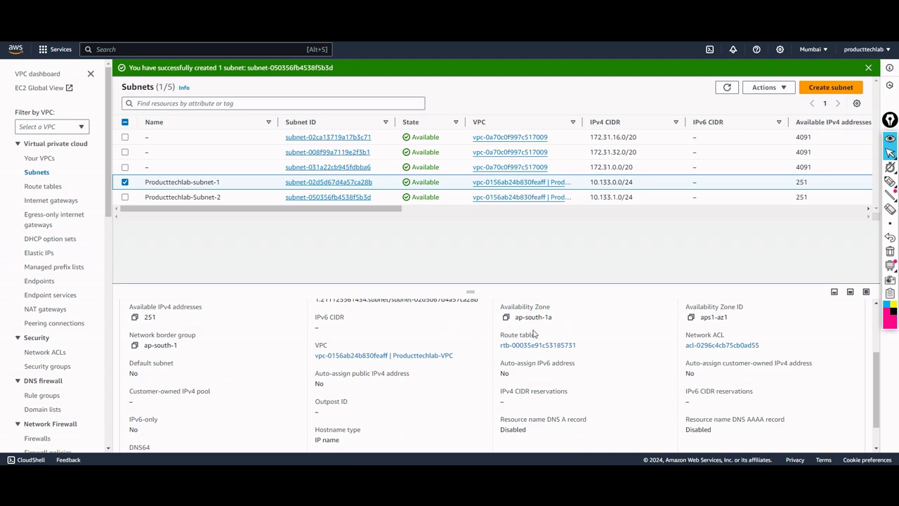
Step: Mark the Availability Zone, VPC, available IPv4 addresses, network border group and network ACL of Producttechlab-subnet-1 with the pen, then clear the annotations
mouse_move(889, 182)
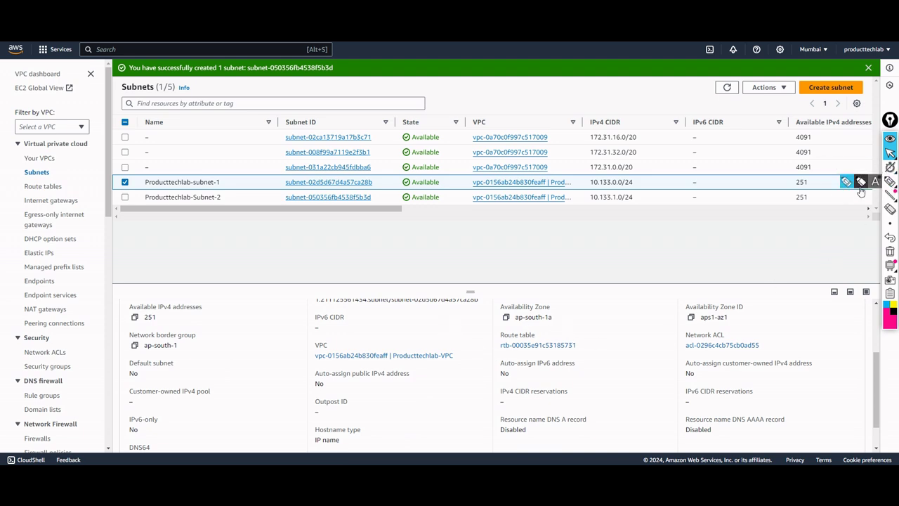
click(861, 182)
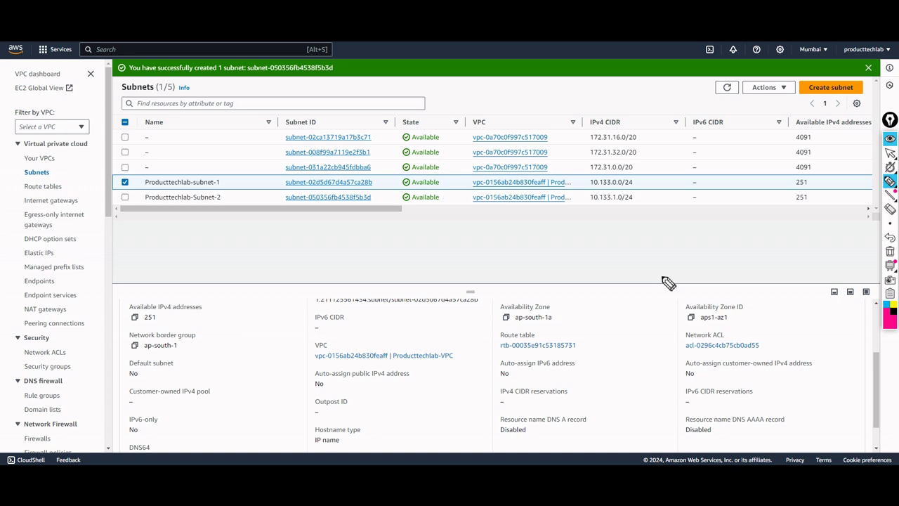
drag(520, 326, 558, 327)
mouse_move(325, 370)
mouse_down()
mouse_move(435, 378)
mouse_move(427, 343)
mouse_move(319, 340)
mouse_move(338, 373)
mouse_up()
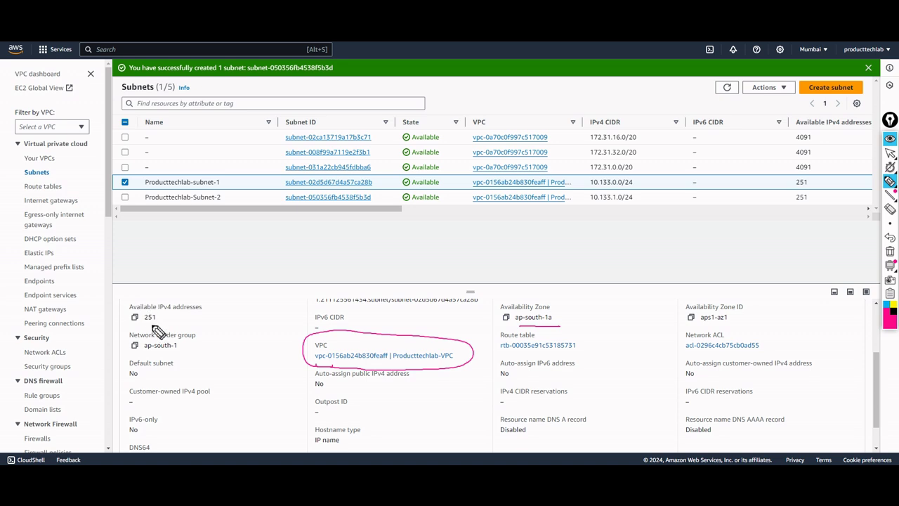
mouse_move(170, 307)
mouse_down()
mouse_move(129, 318)
mouse_move(181, 319)
mouse_move(200, 372)
mouse_move(140, 337)
mouse_up()
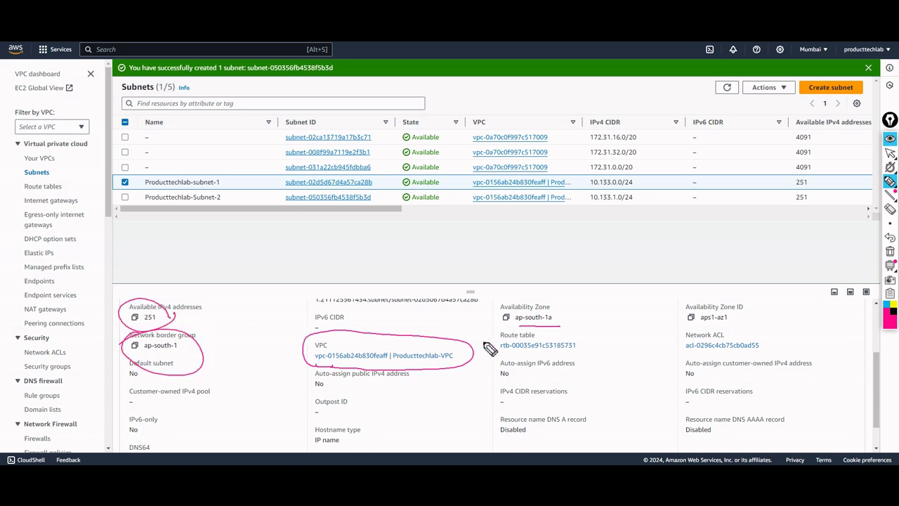
mouse_move(683, 356)
mouse_down()
mouse_move(738, 365)
mouse_move(730, 330)
mouse_move(691, 356)
mouse_up()
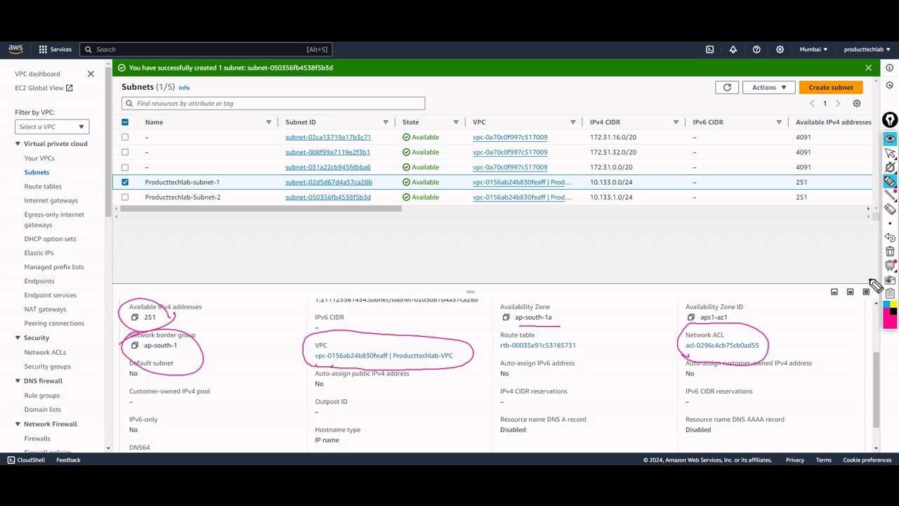
click(890, 254)
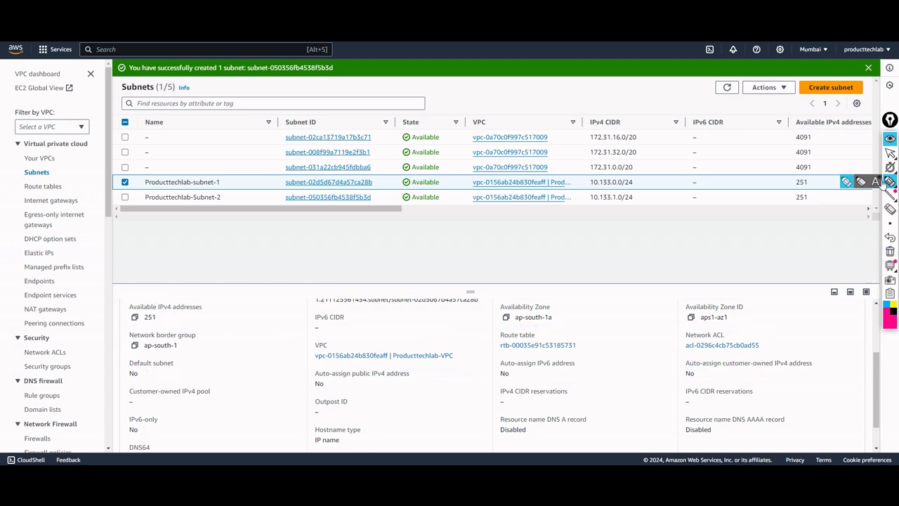
Step: Select only Producttechlab-Subnet-2 in the subnet list and enlarge its details pane for review
click(125, 198)
click(125, 183)
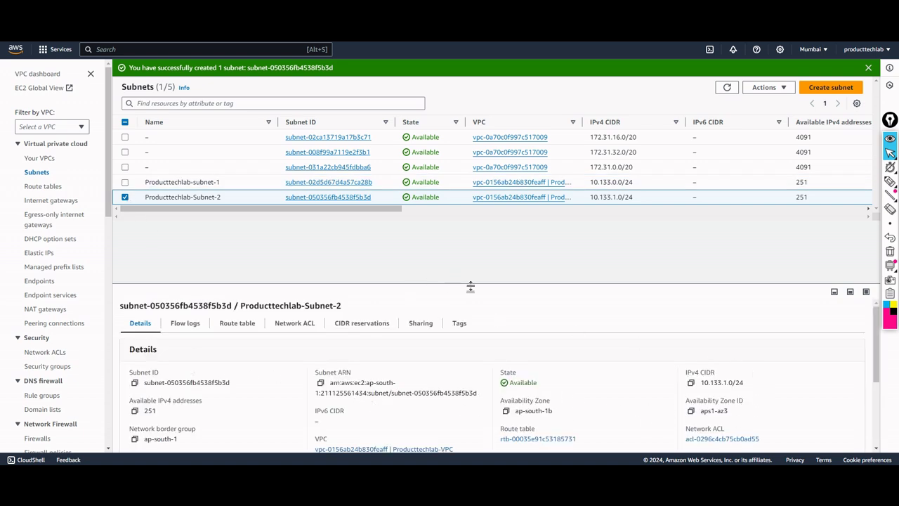
drag(469, 291, 476, 197)
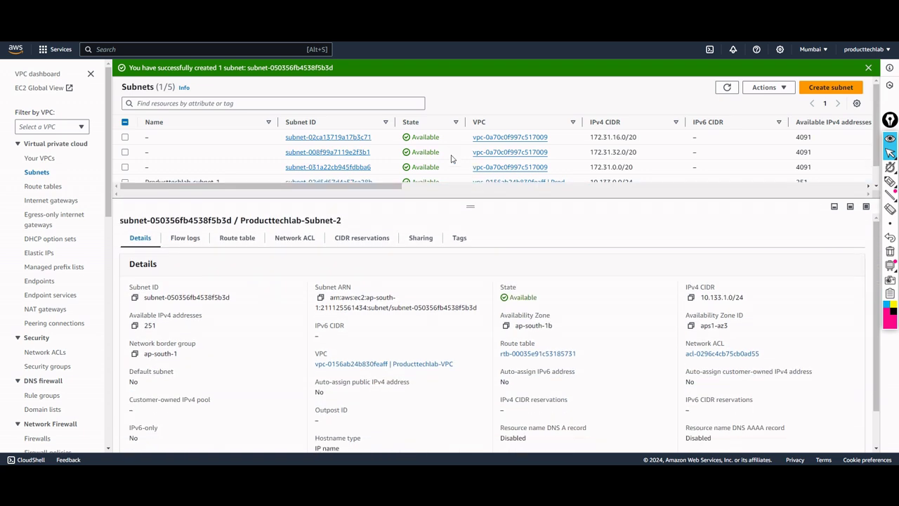
Step: Mark the Availability Zone, available IPv4 addresses, subnet ID and network border group of Producttechlab-Subnet-2 with the pen
click(890, 181)
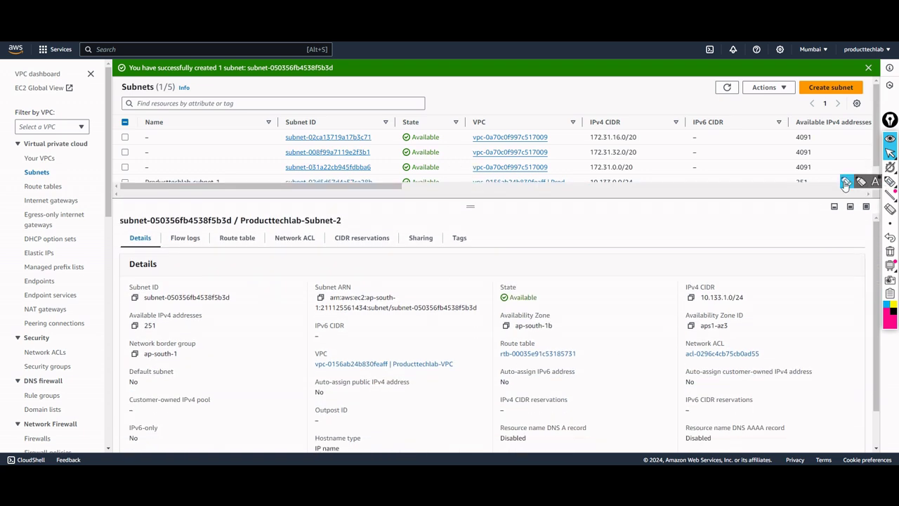
drag(509, 334, 553, 335)
mouse_move(142, 337)
mouse_down()
mouse_move(209, 327)
mouse_move(142, 336)
mouse_up()
mouse_move(242, 307)
mouse_down()
mouse_move(285, 300)
mouse_move(295, 287)
mouse_up()
drag(185, 354, 229, 340)
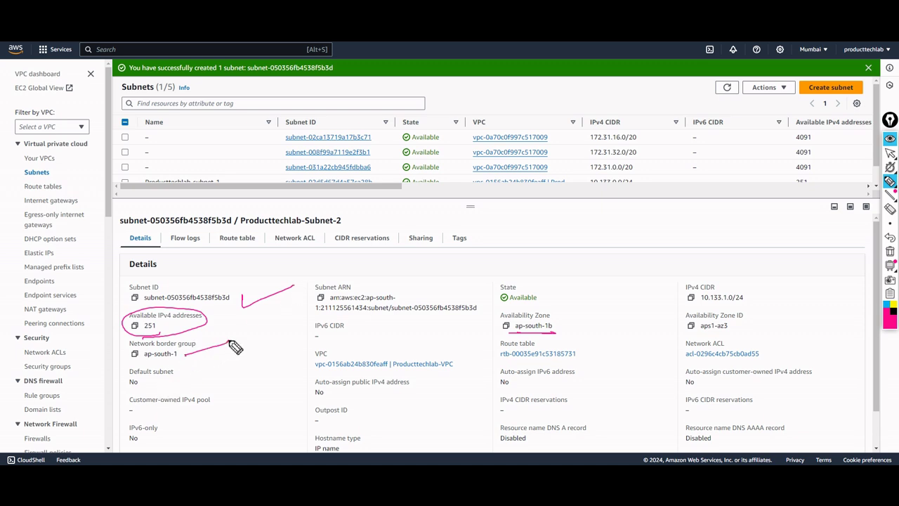
Step: Mark the IPv4 CIDR, Availability Zone ID, route table and network ACL of Producttechlab-Subnet-2 with the pen, then clear the annotations
drag(697, 309, 748, 314)
drag(701, 331, 741, 329)
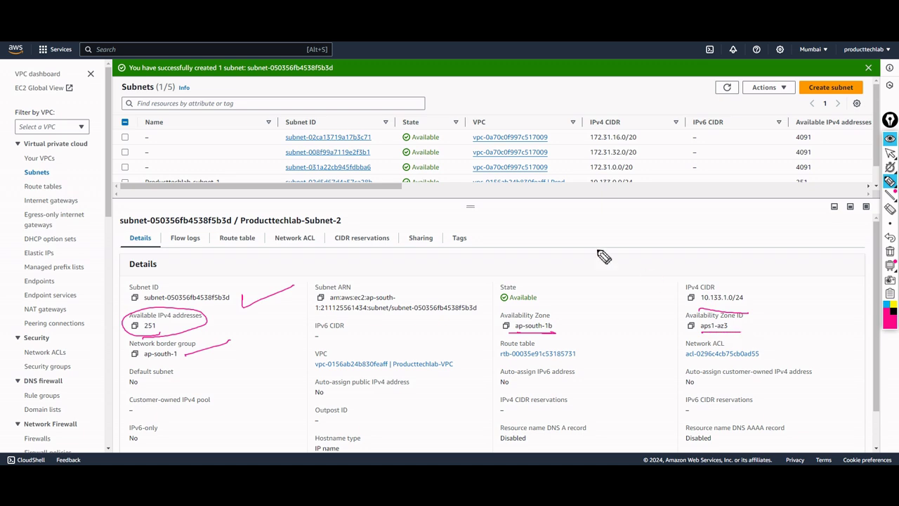
drag(615, 303, 604, 455)
drag(496, 365, 584, 365)
drag(686, 365, 769, 365)
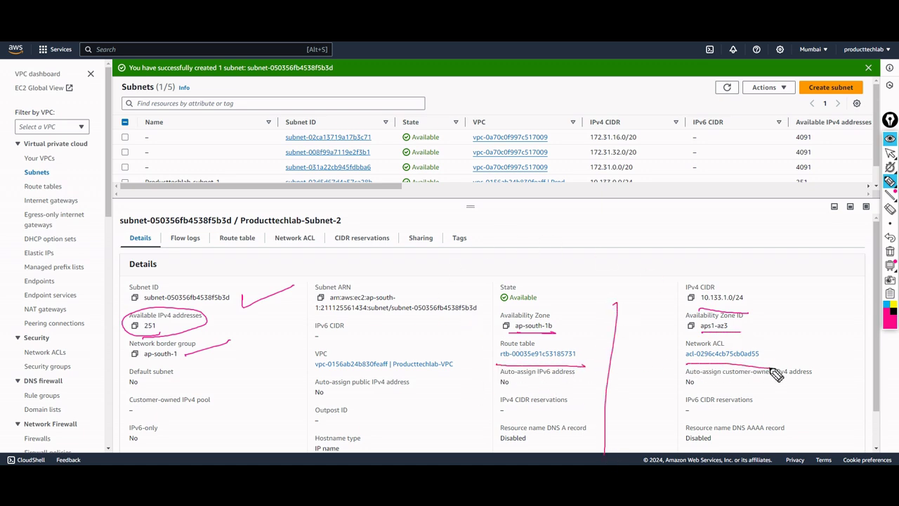
click(889, 251)
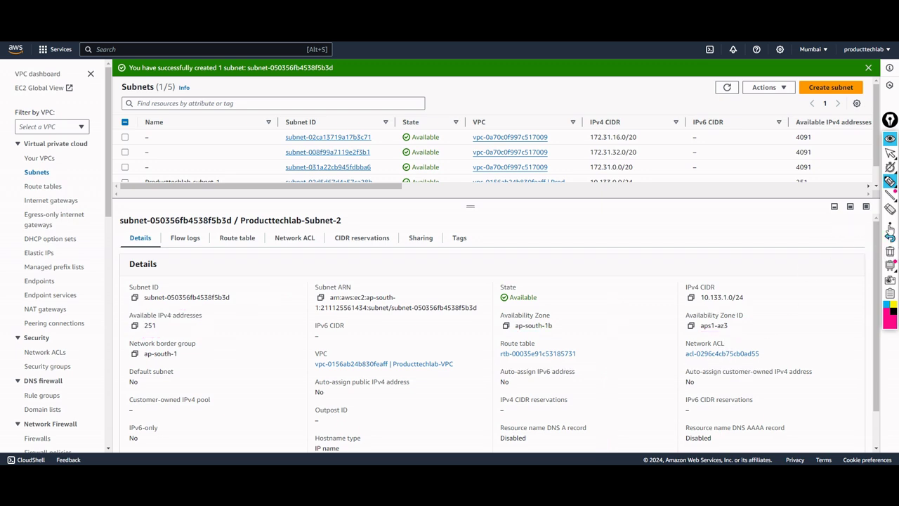
click(889, 152)
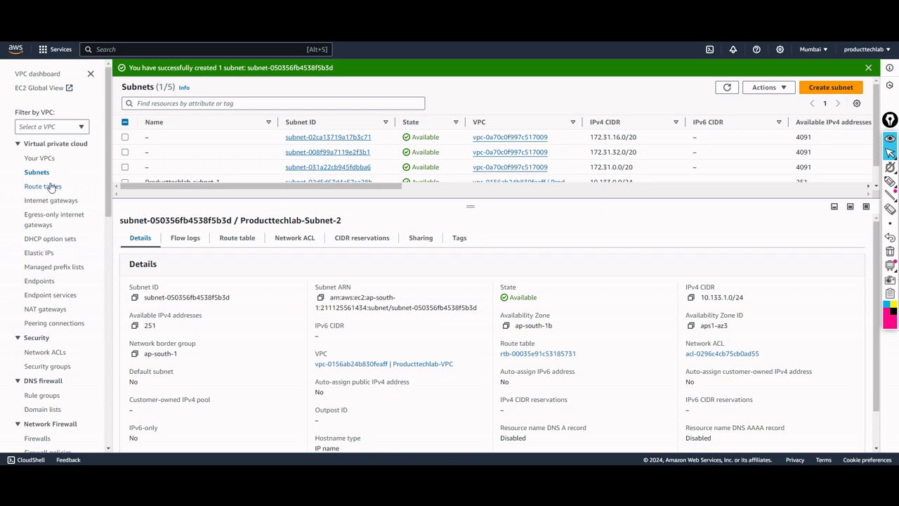
Step: Open the main route table of Producttechlab-VPC and review its routes and subnet associations
drag(48, 201, 54, 188)
click(31, 187)
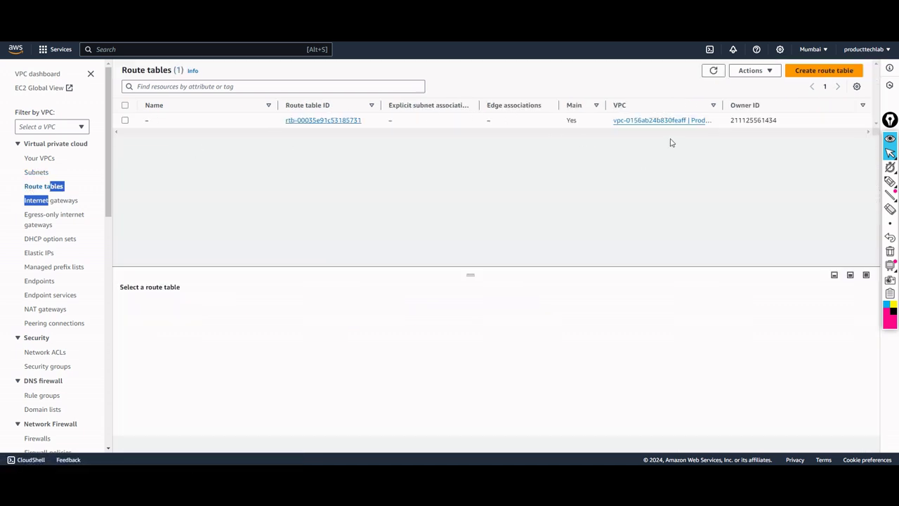
click(323, 122)
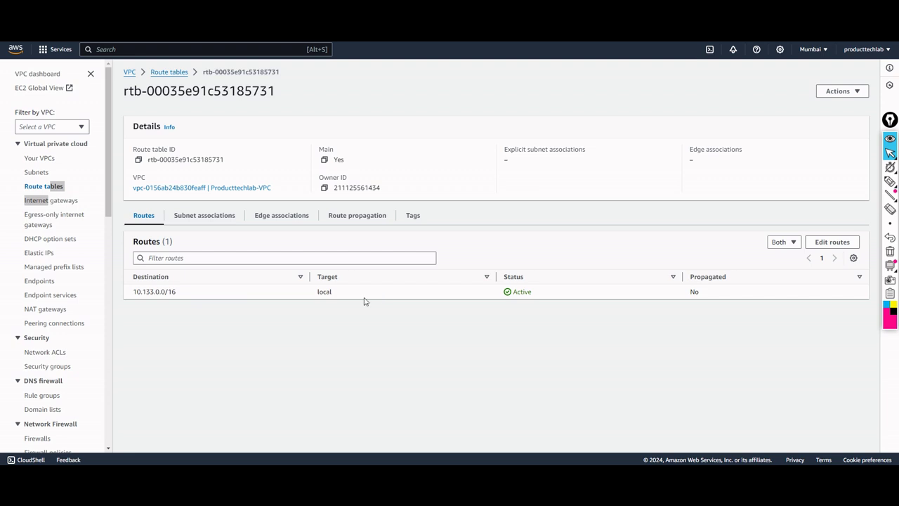
click(204, 218)
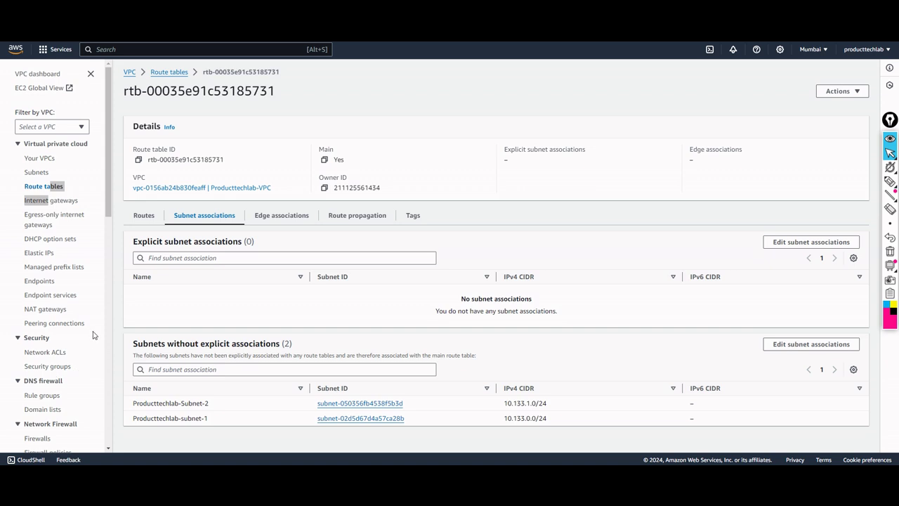
Step: Open the default network ACL of Producttechlab-VPC and review its inbound and outbound rules
click(45, 352)
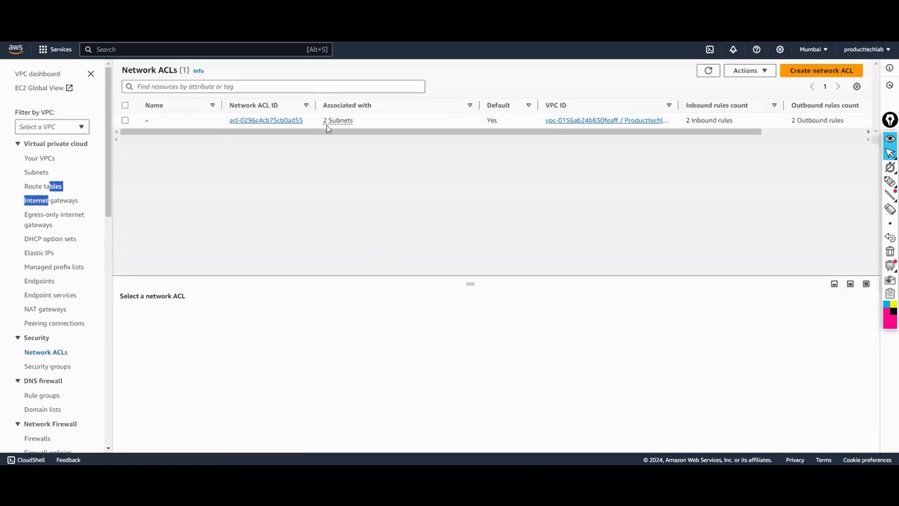
click(276, 124)
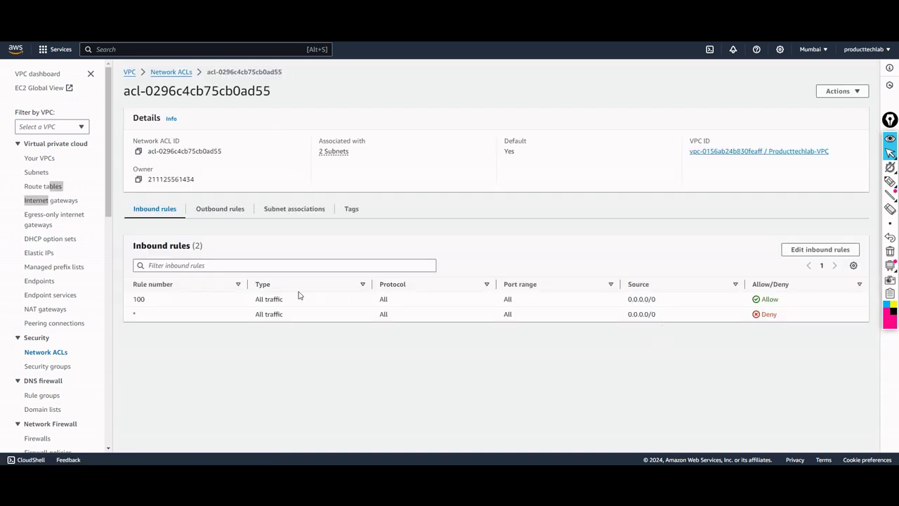
click(209, 213)
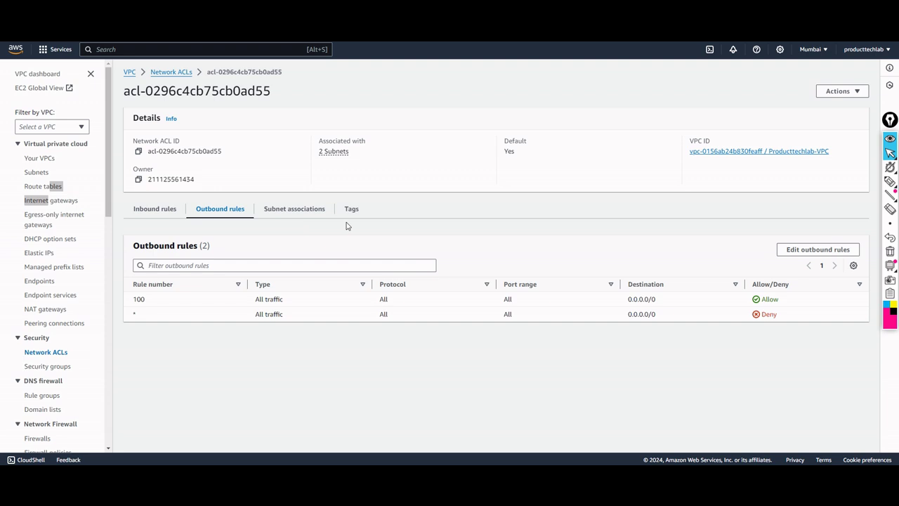
click(167, 211)
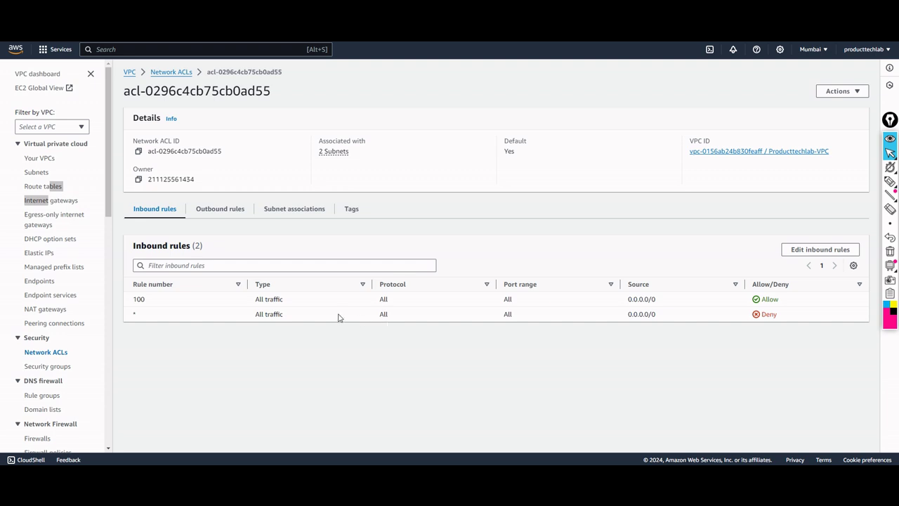
Step: Try to delete the default network ACL of Producttechlab-VPC from the network ACL list
click(52, 352)
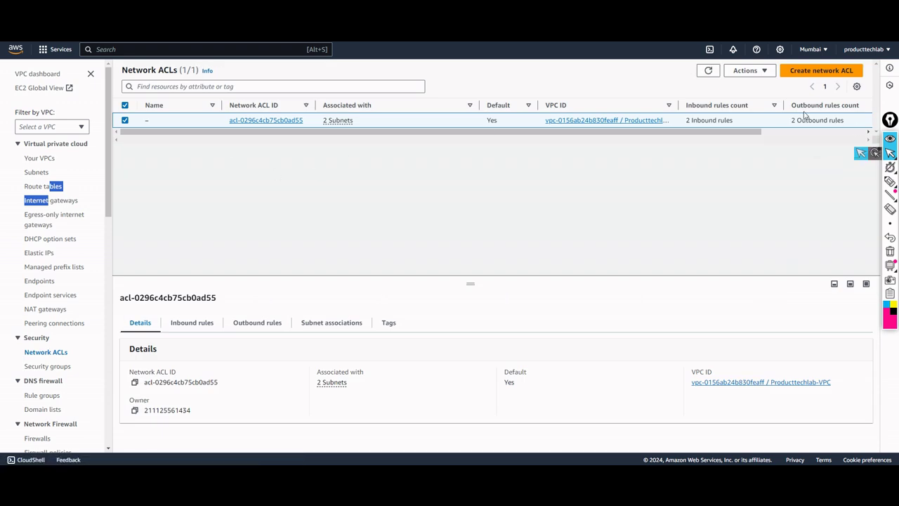
click(750, 71)
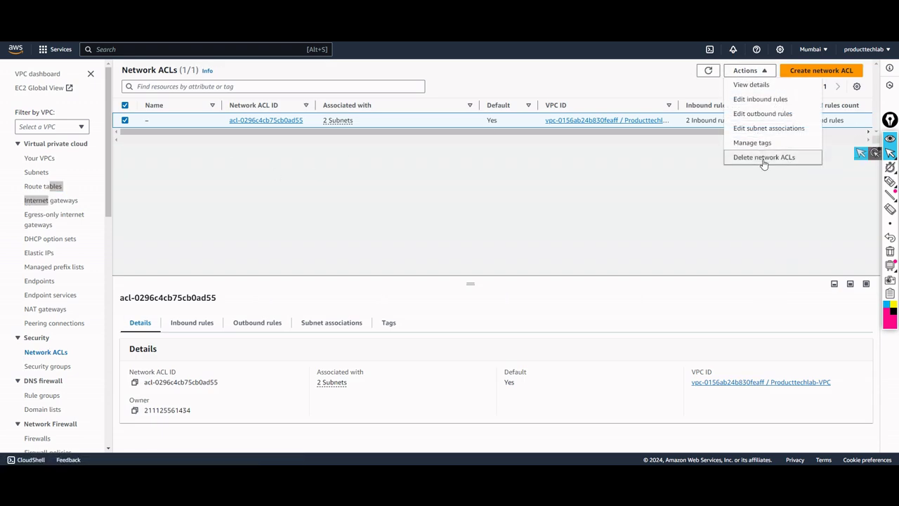
click(763, 157)
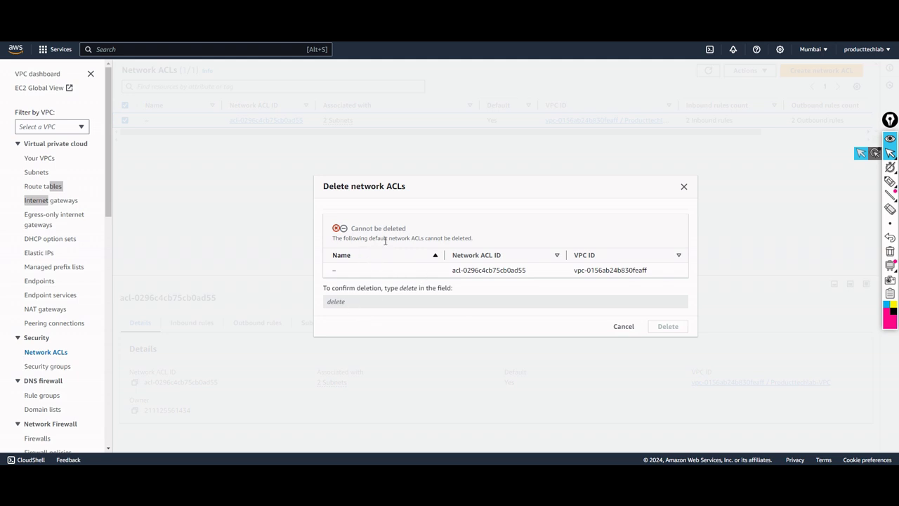
click(627, 326)
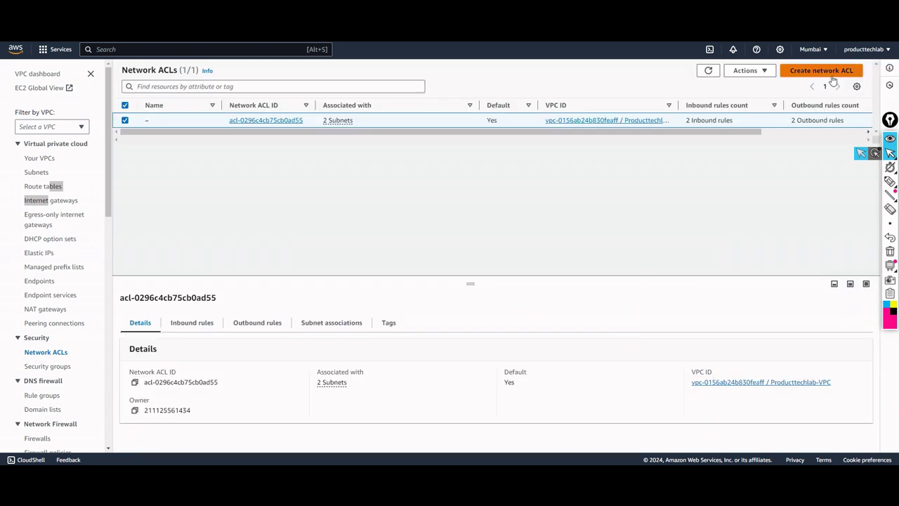
click(748, 73)
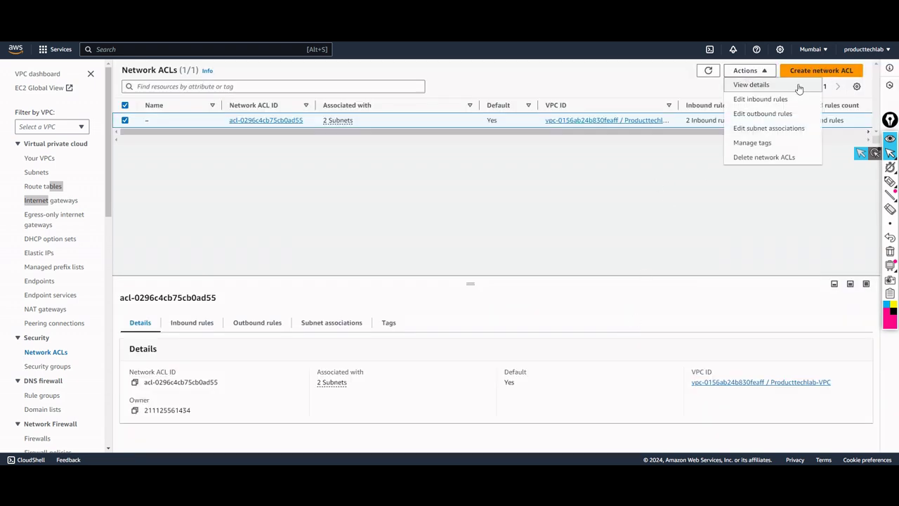
Step: Create a network ACL named Producttechlab-ACL in Producttechlab-VPC
click(829, 70)
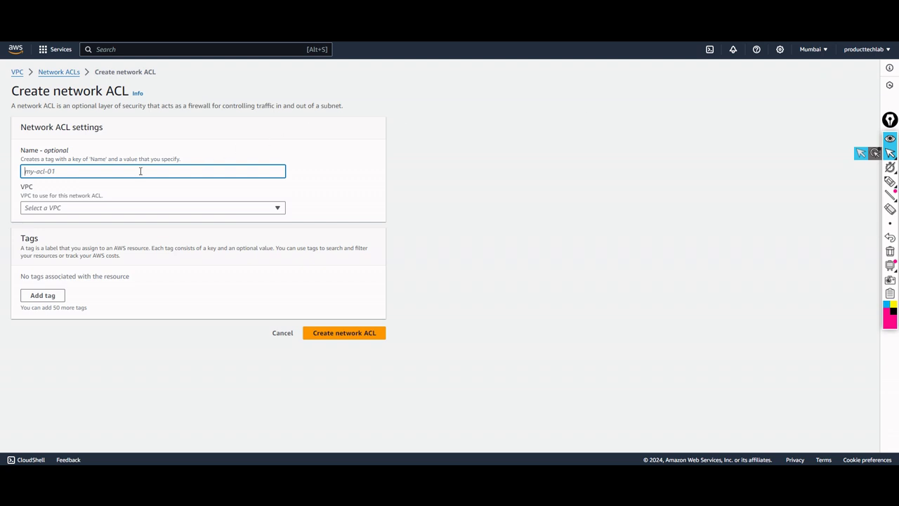
text(Producttechlab-ACL)
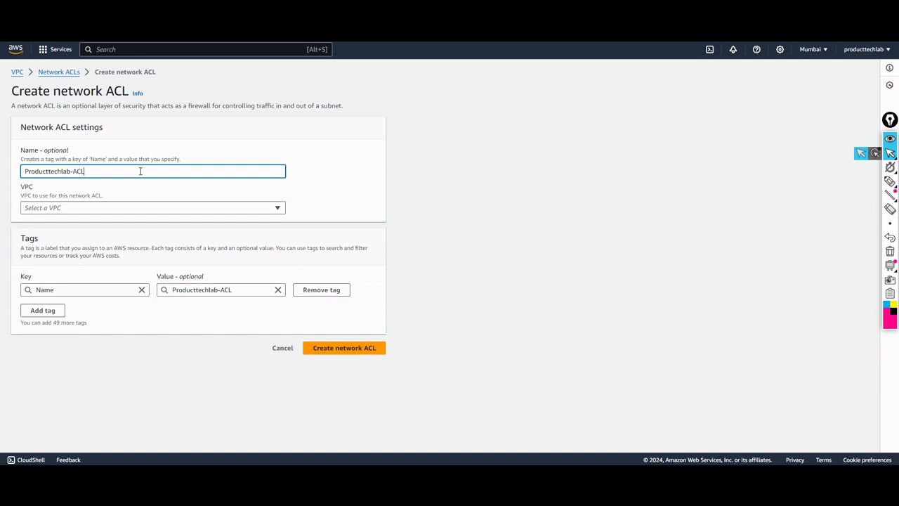
click(279, 209)
click(102, 242)
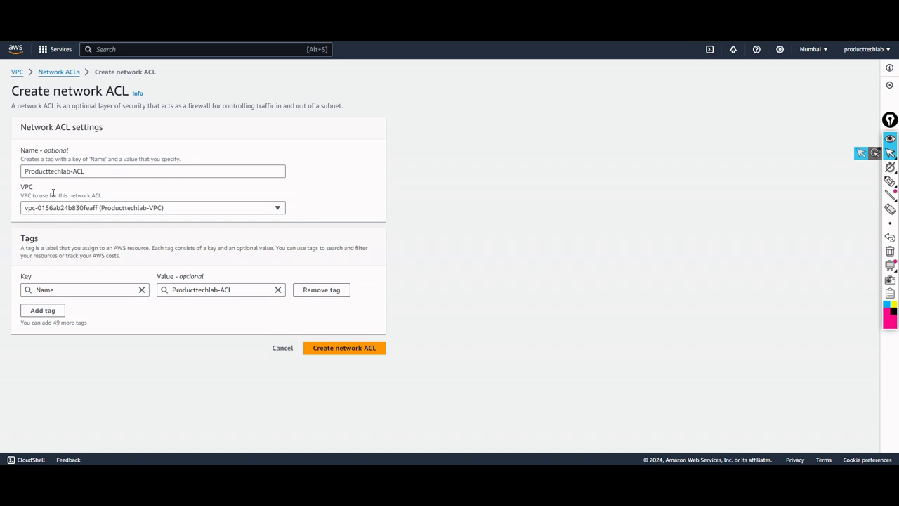
drag(52, 173, 189, 173)
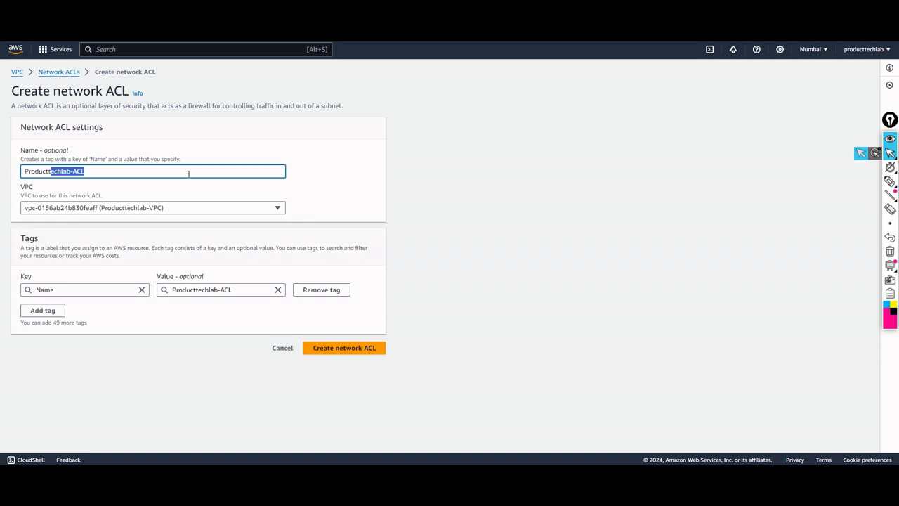
click(343, 349)
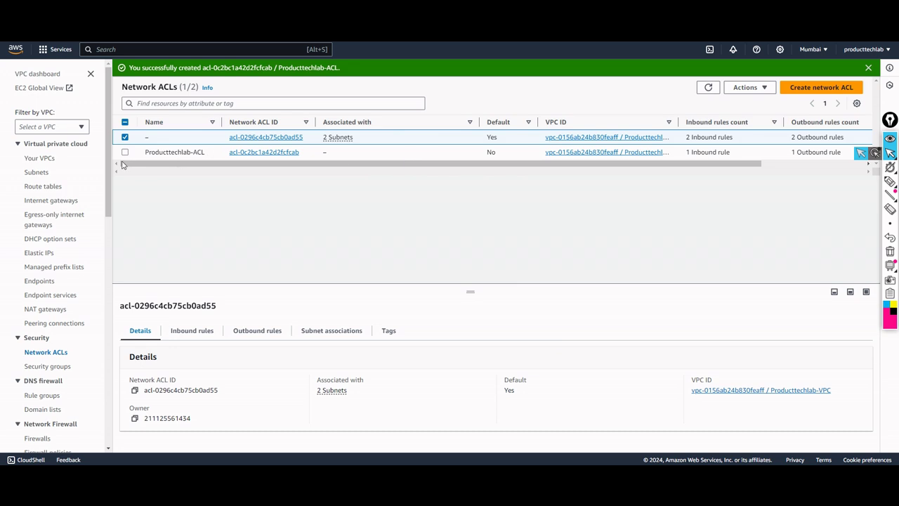
Step: Add inbound rule number 1 to Producttechlab-ACL allowing all traffic from 0.0.0.0/0 and save the changes
click(127, 138)
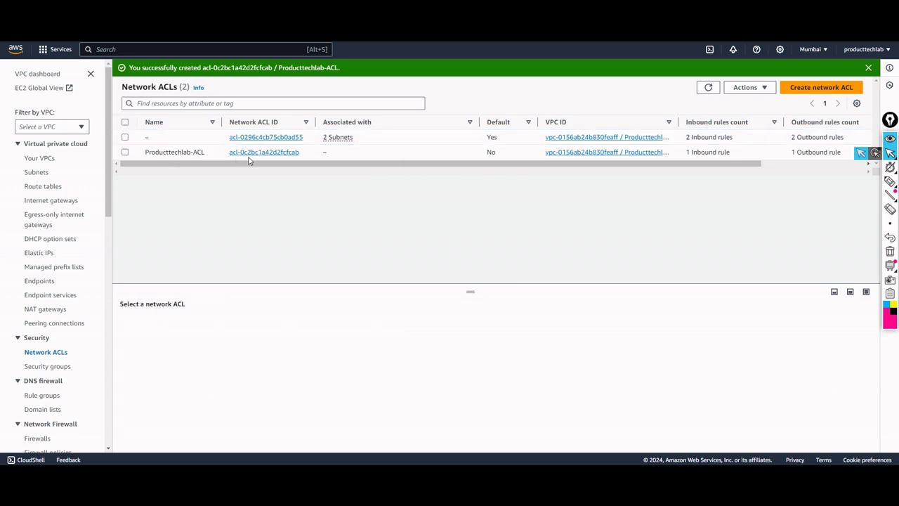
click(256, 153)
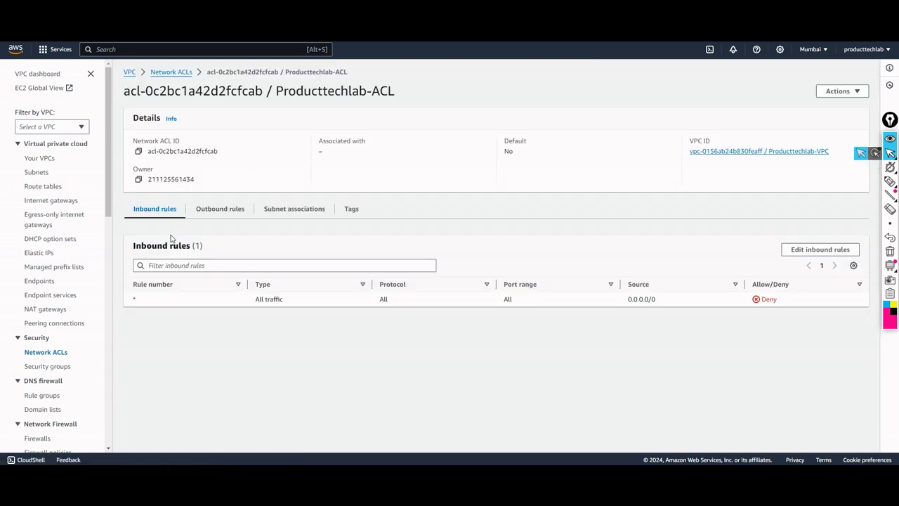
click(818, 254)
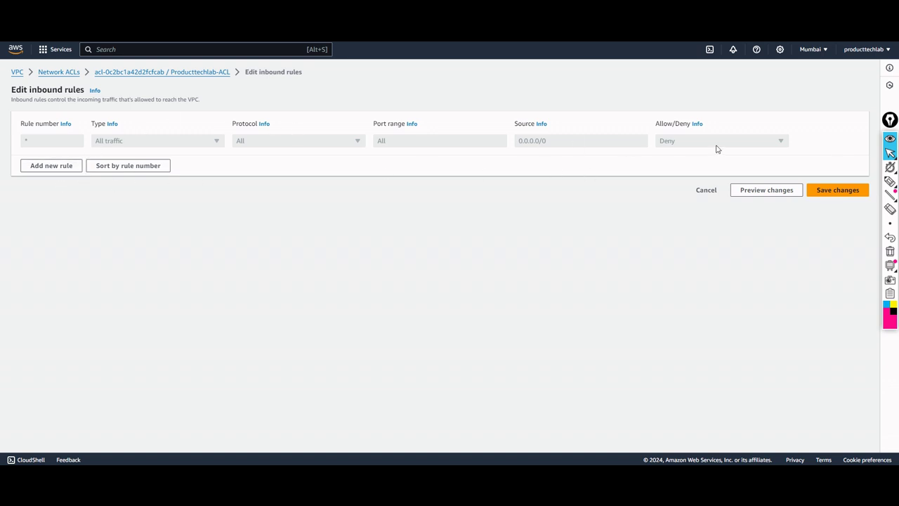
click(44, 167)
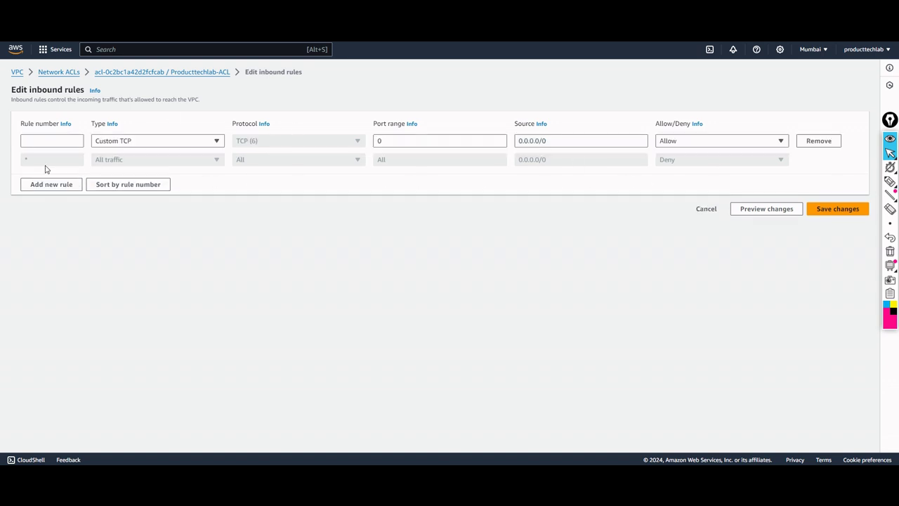
click(215, 141)
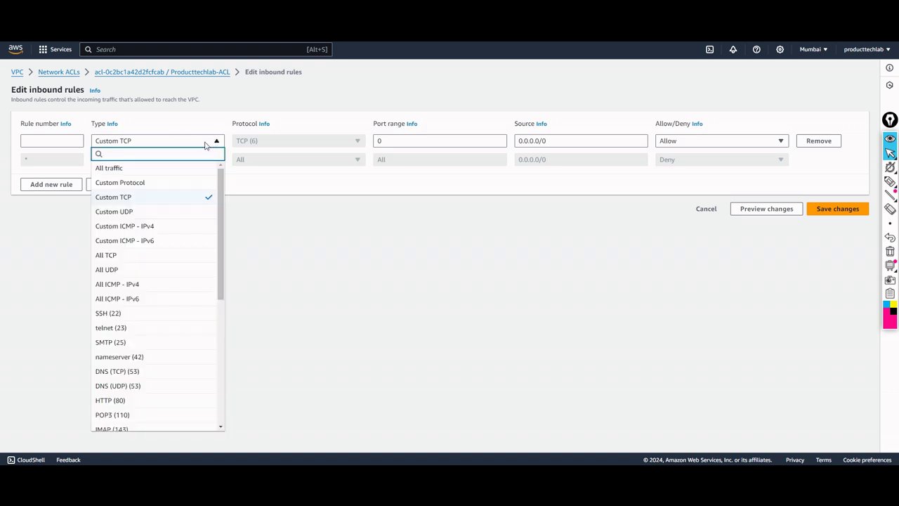
click(140, 169)
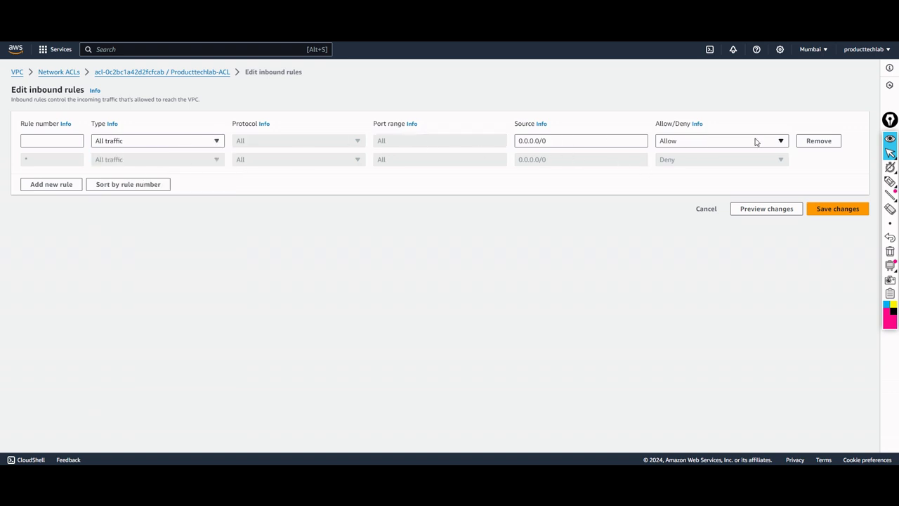
click(840, 211)
click(63, 137)
text(1)
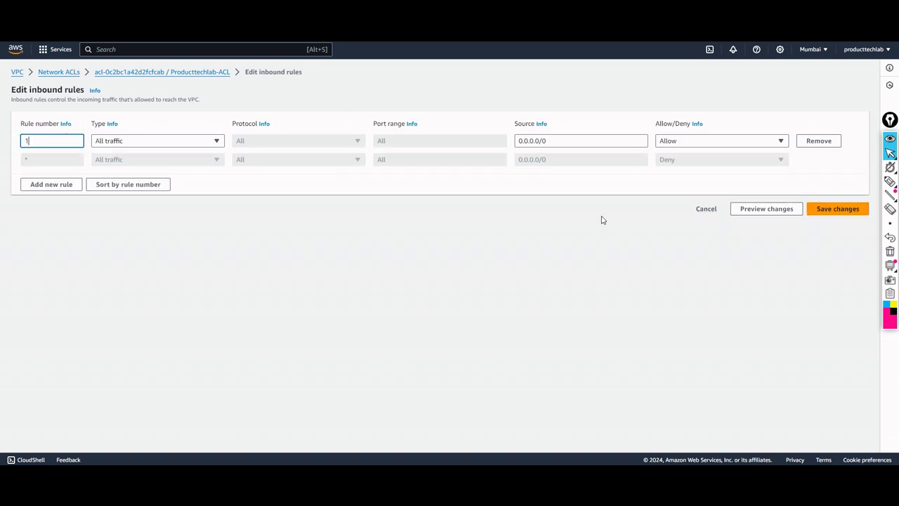
click(829, 208)
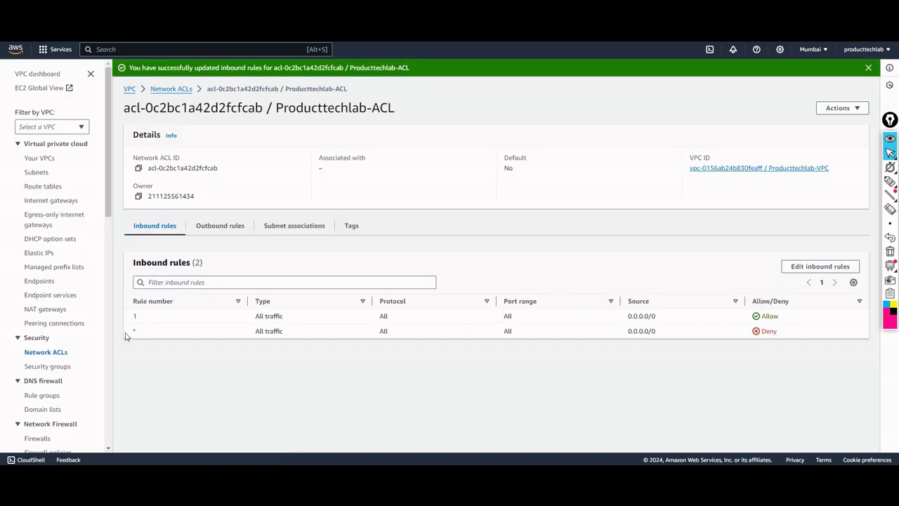
mouse_move(126, 333)
mouse_down()
mouse_move(138, 340)
mouse_move(124, 320)
mouse_move(130, 323)
mouse_up()
Step: Add outbound rule number 1 to Producttechlab-ACL allowing all traffic to 0.0.0.0/0 and save the changes
click(221, 233)
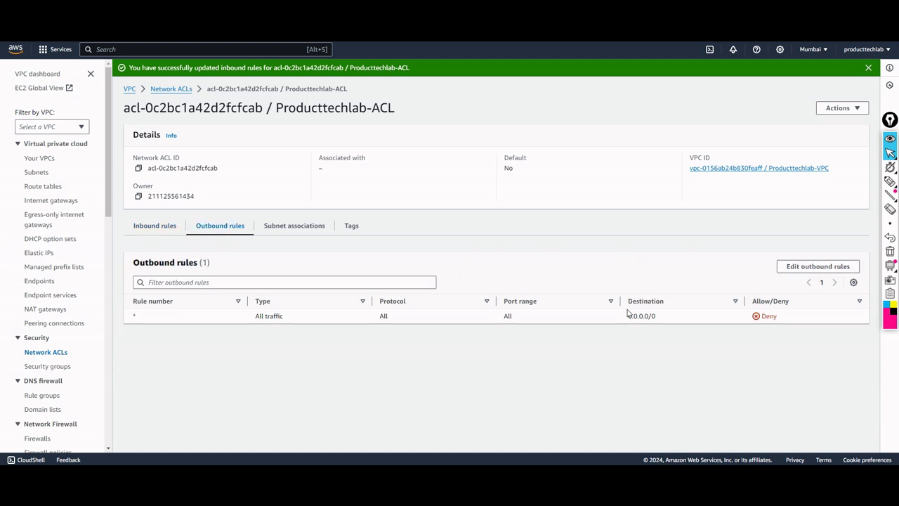
click(789, 265)
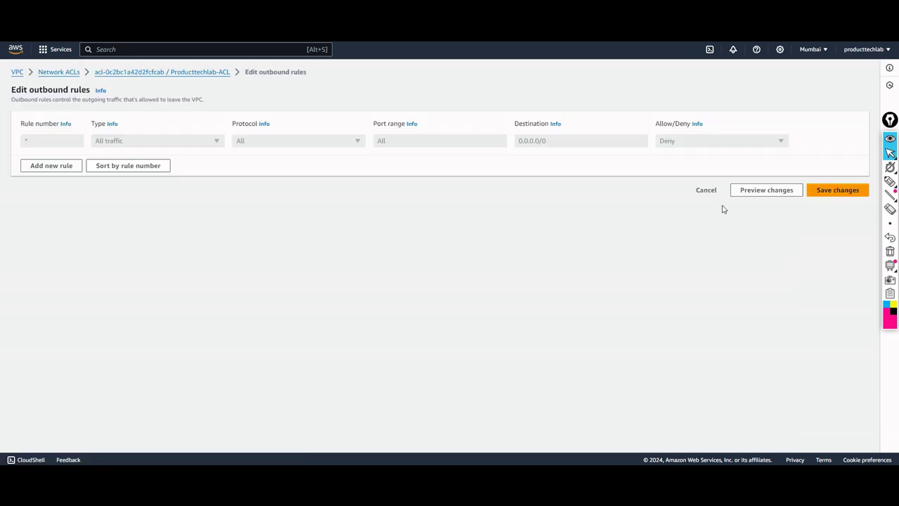
click(72, 166)
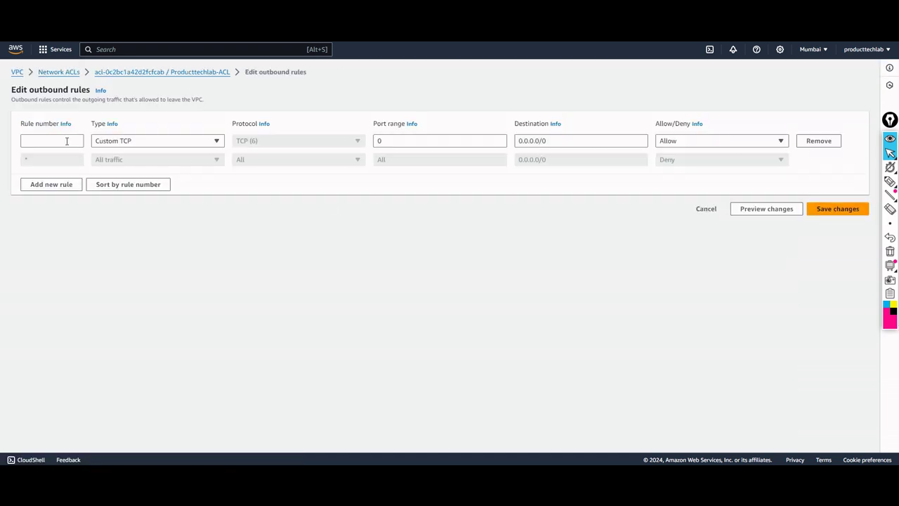
click(215, 142)
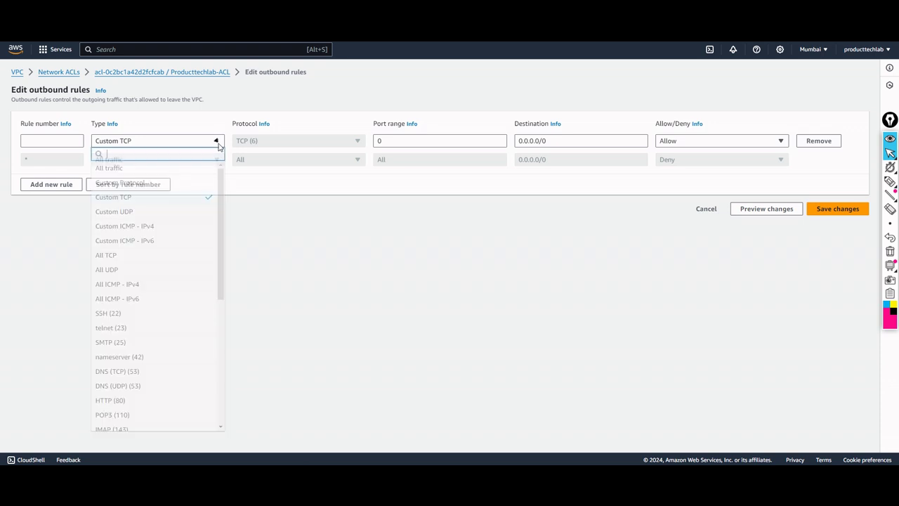
click(178, 168)
click(70, 142)
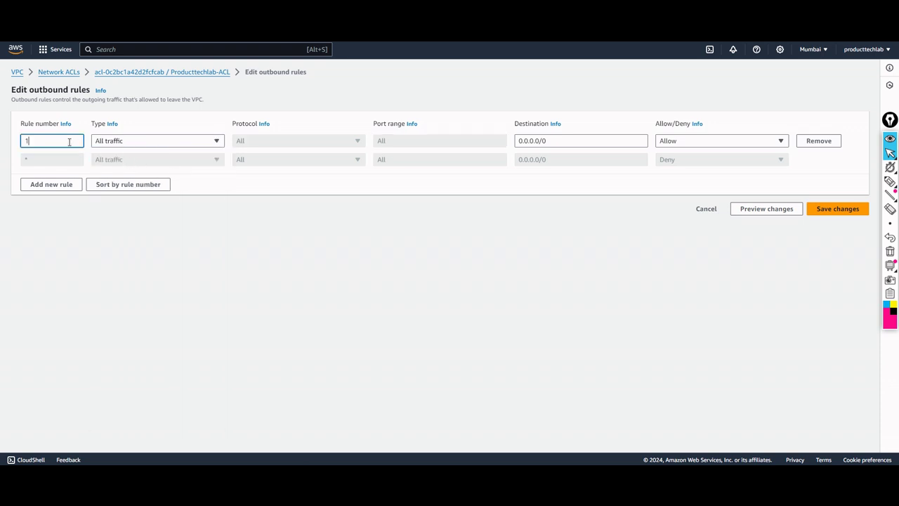
click(775, 142)
click(712, 160)
click(823, 212)
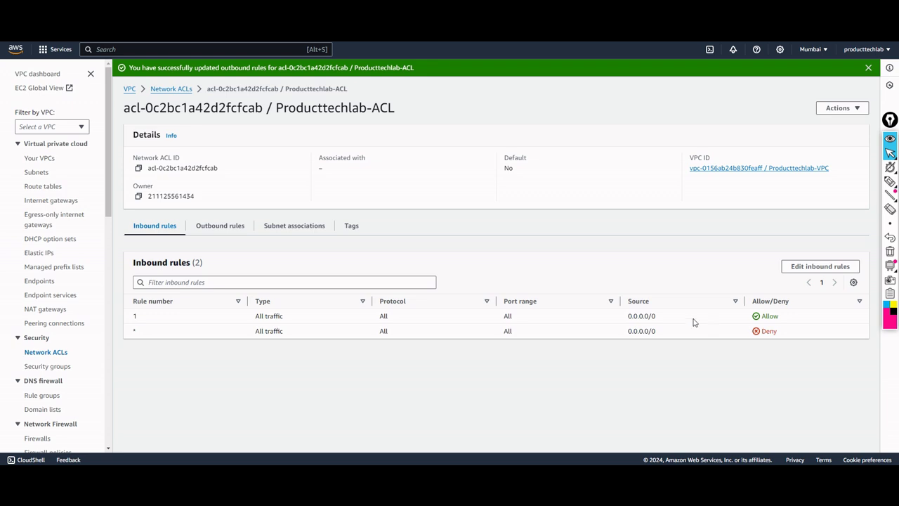
Step: Associate Producttechlab-Subnet-2 and Producttechlab-subnet-1 with Producttechlab-ACL and save the changes
click(297, 227)
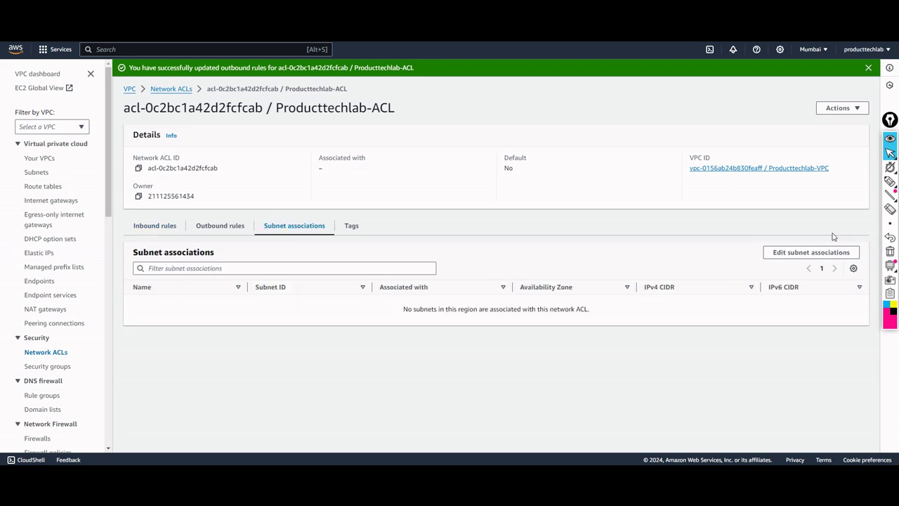
click(798, 253)
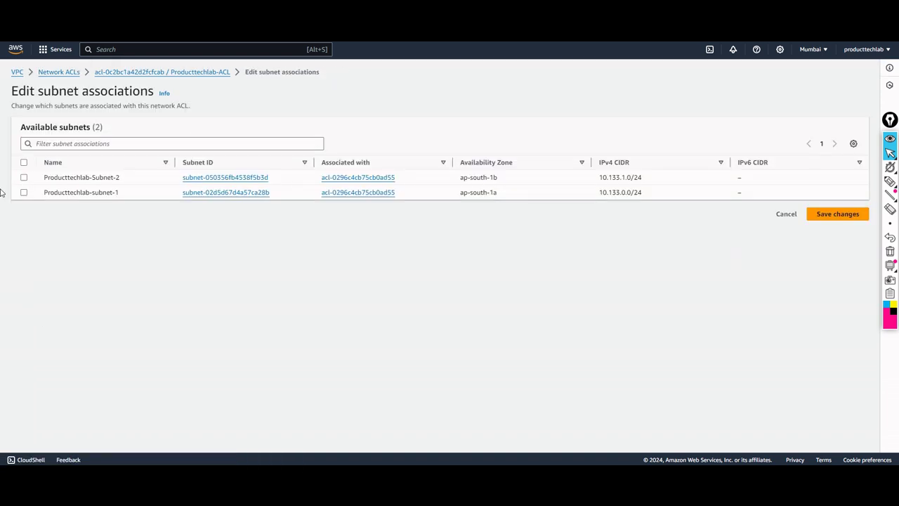
click(24, 163)
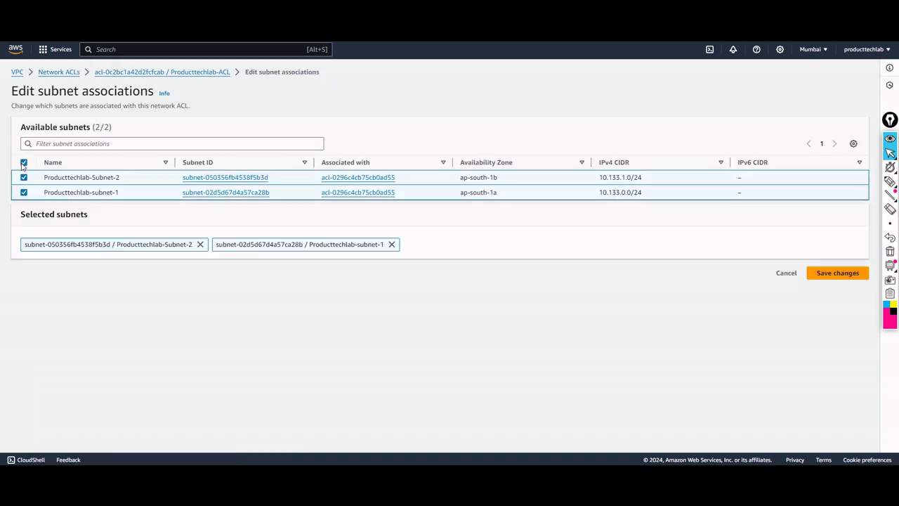
click(848, 278)
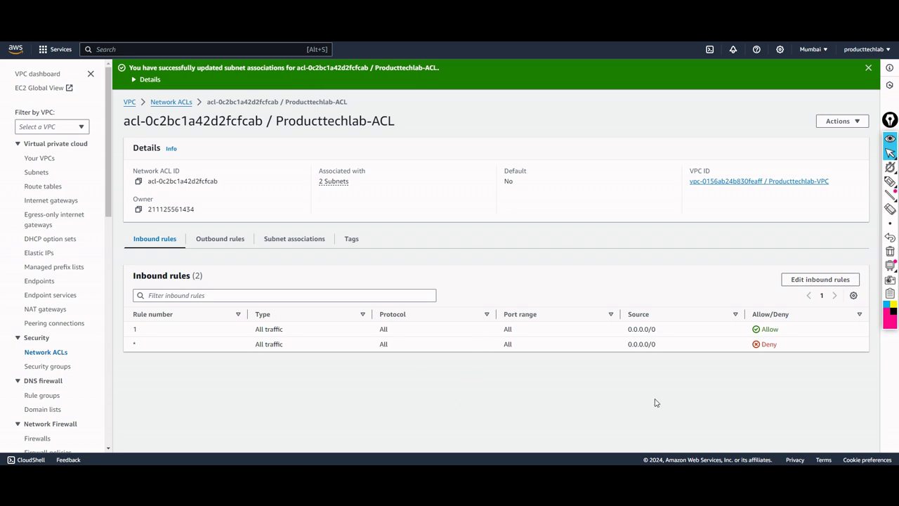
Step: Review the subnet associations, inbound rules and outbound rules of Producttechlab-ACL
click(295, 244)
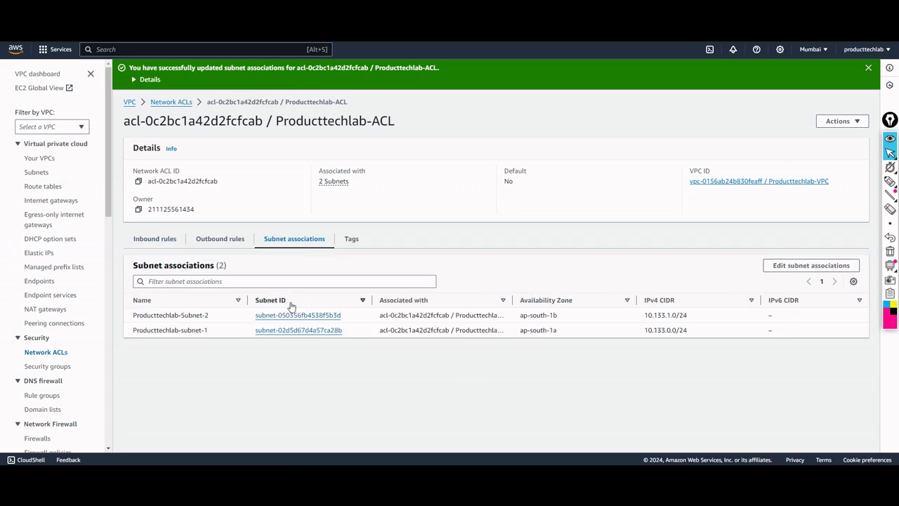
click(162, 238)
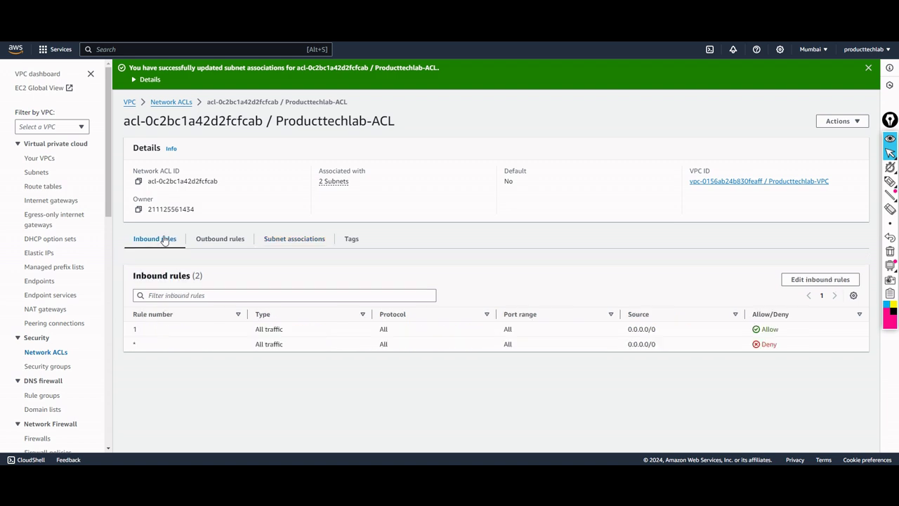
click(228, 250)
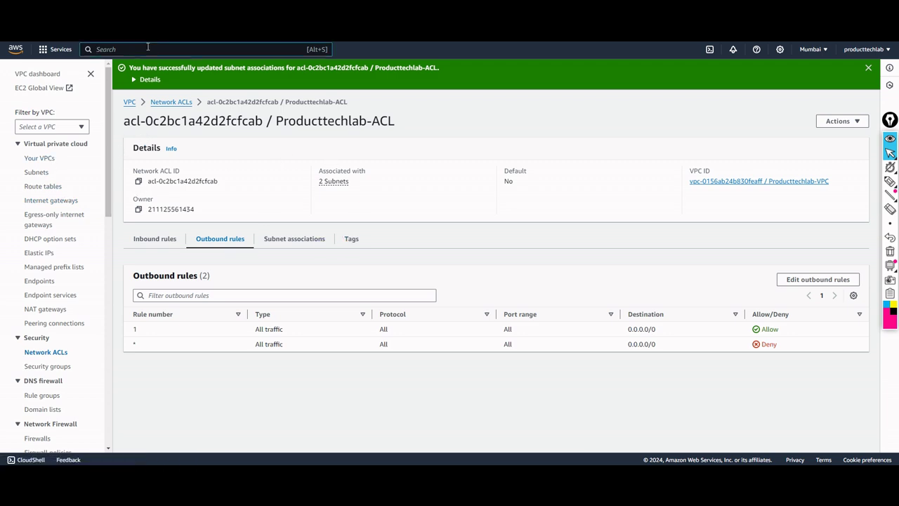
Step: Search for the EC2 service, open its running instances list and start launching a new instance
text(ec2)
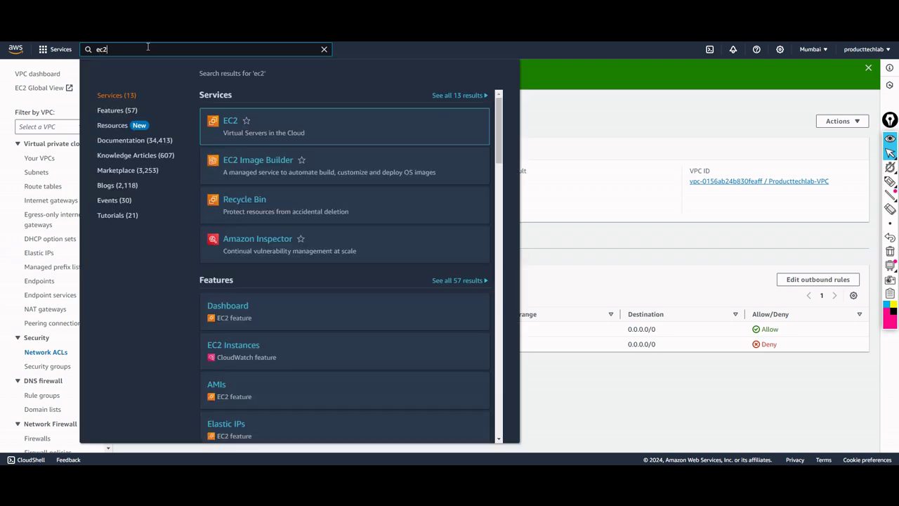
click(230, 129)
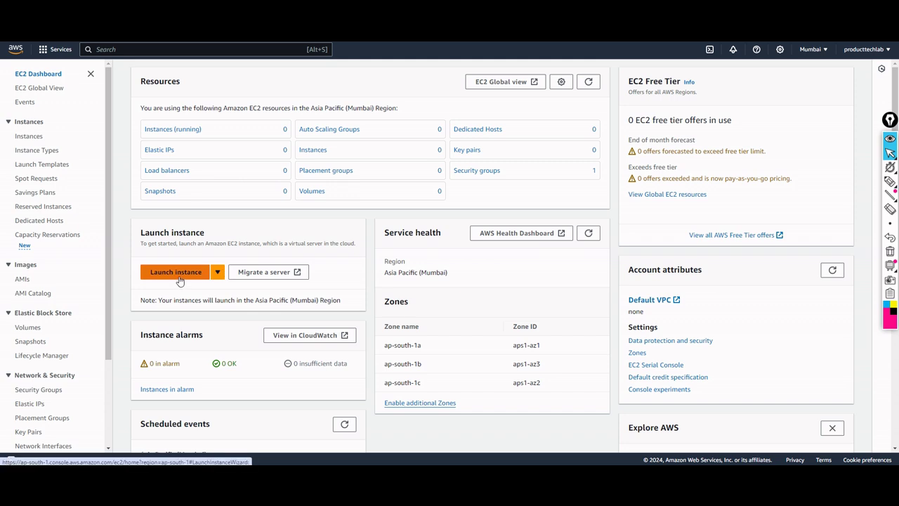
click(161, 131)
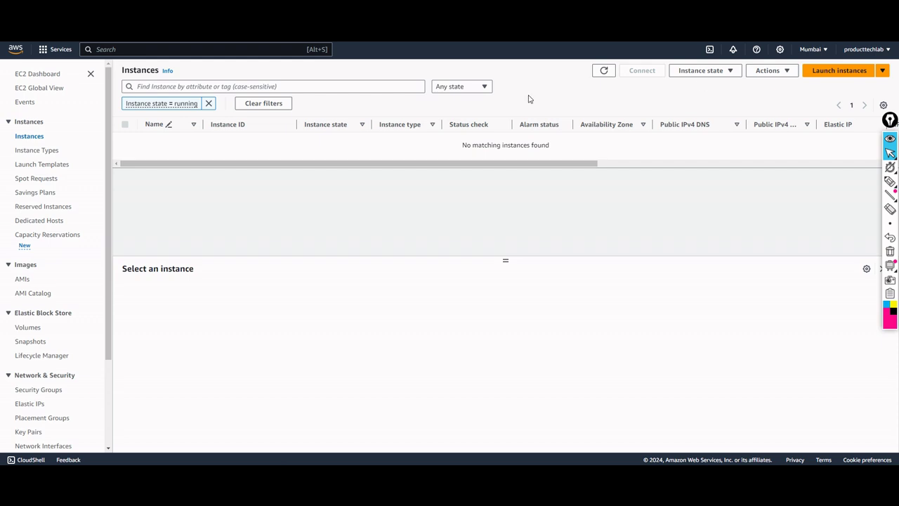
click(818, 73)
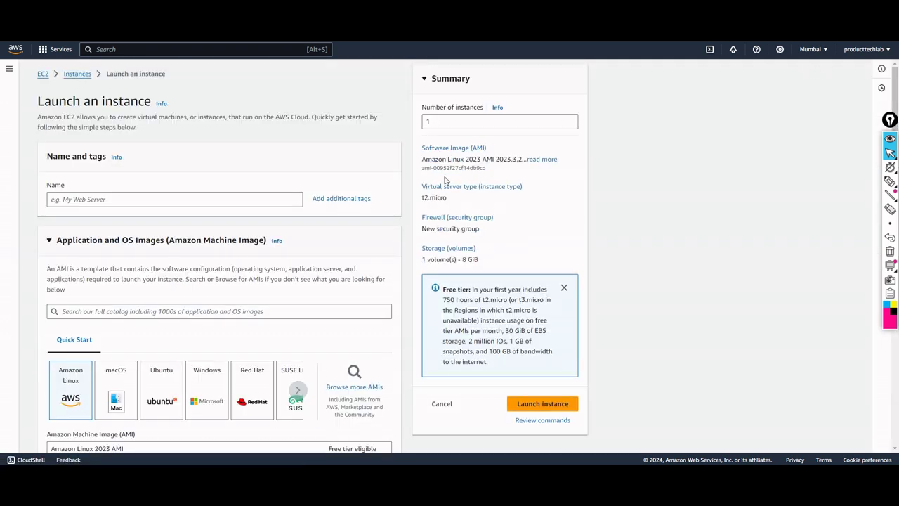
Step: Name the instance Producttechlab-Server and choose the Ubuntu Server 22.04 LTS machine image
click(281, 200)
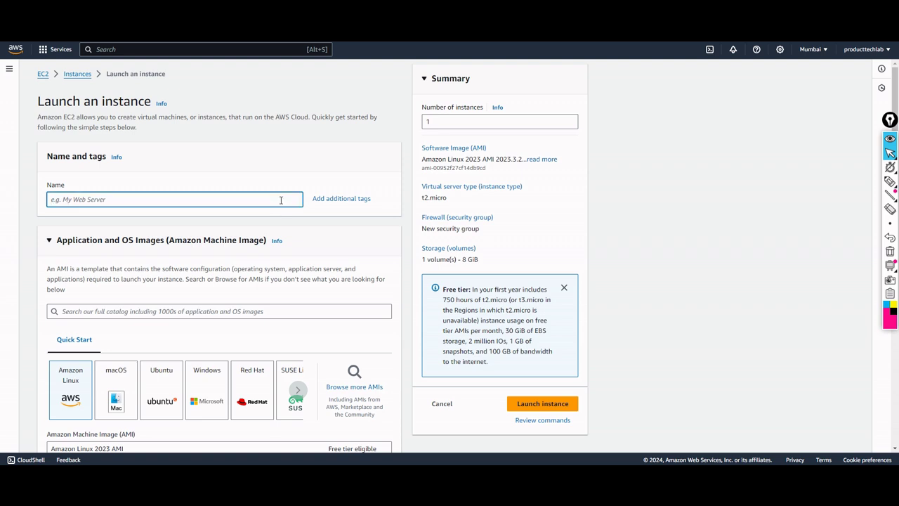
text(Producttechlab-Server)
scroll(246, 309, down, 2)
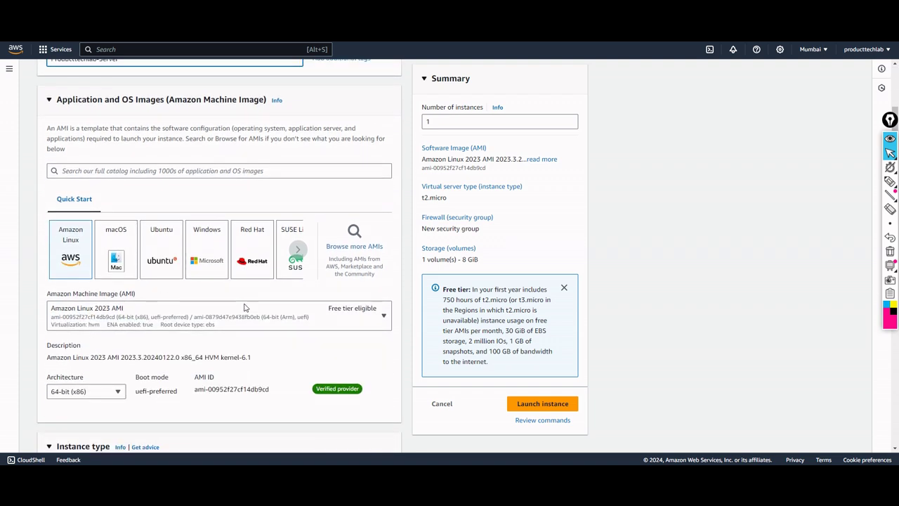
click(165, 250)
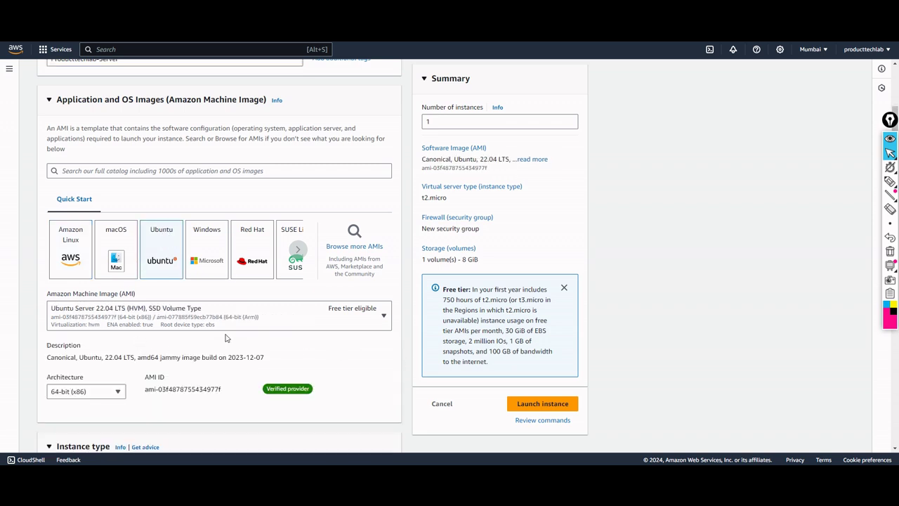
Step: Create an RSA key pair named Producttechlab in .ppk format and save the private key file to the Downloads folder
scroll(287, 339, down, 3)
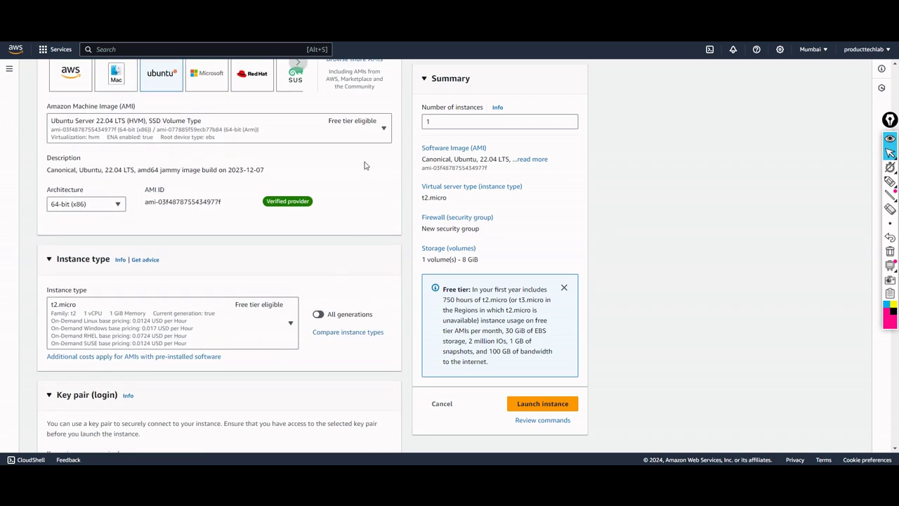
scroll(367, 218, down, 3)
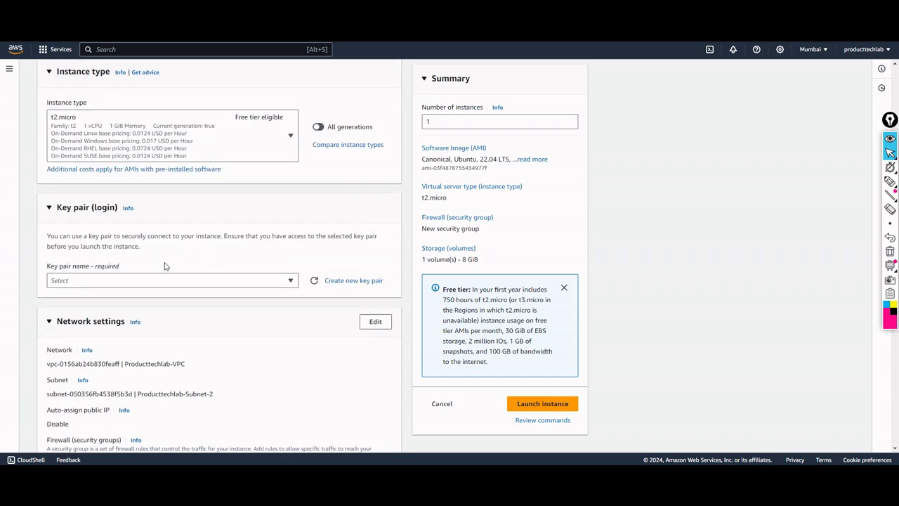
scroll(167, 263, down, 2)
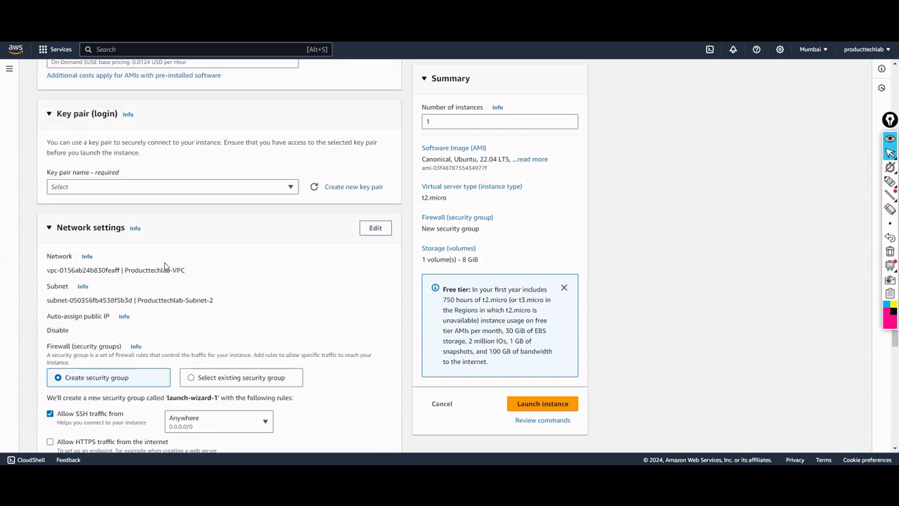
click(365, 187)
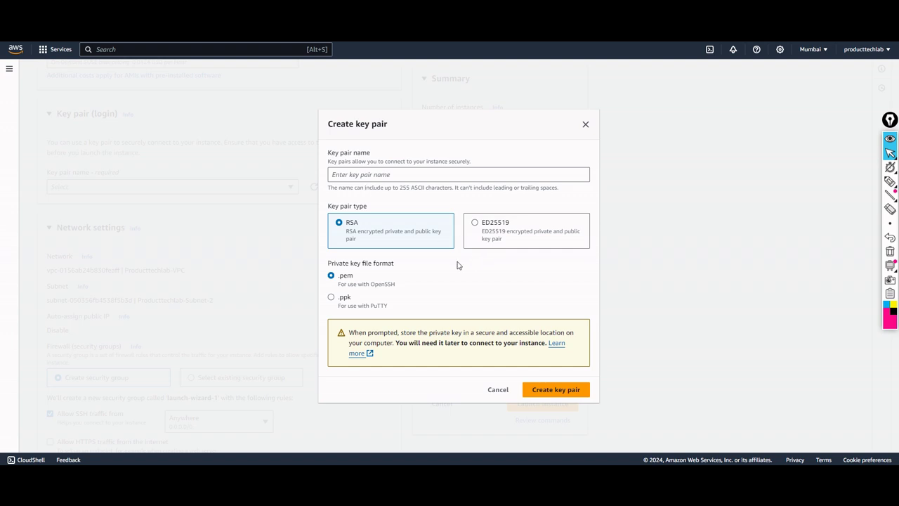
click(331, 297)
click(566, 397)
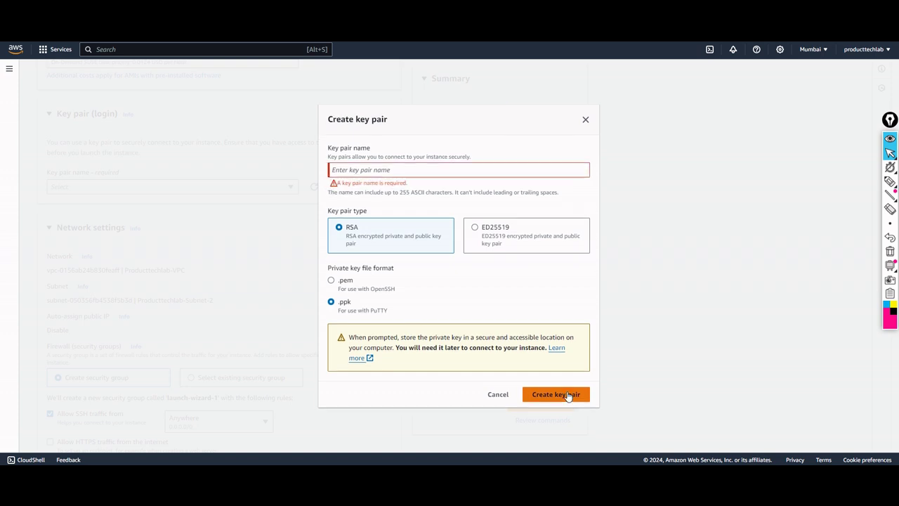
click(369, 169)
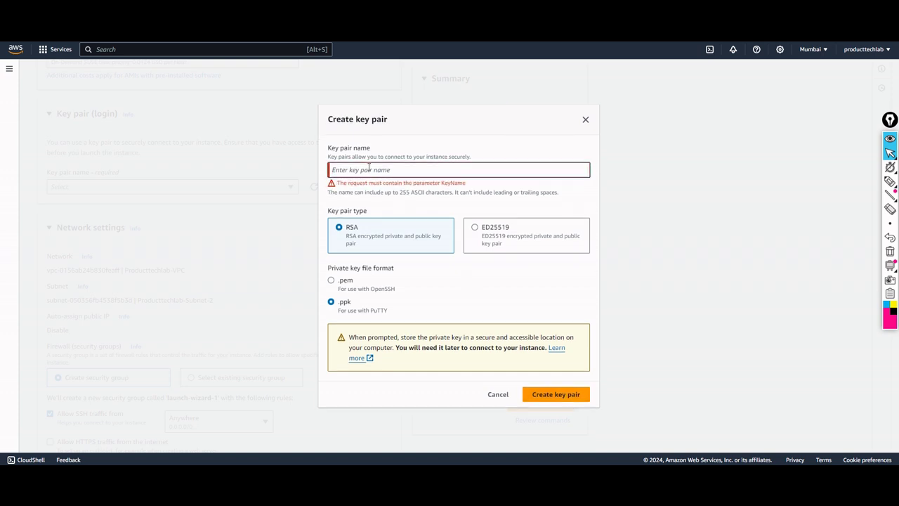
text(Producttechlab)
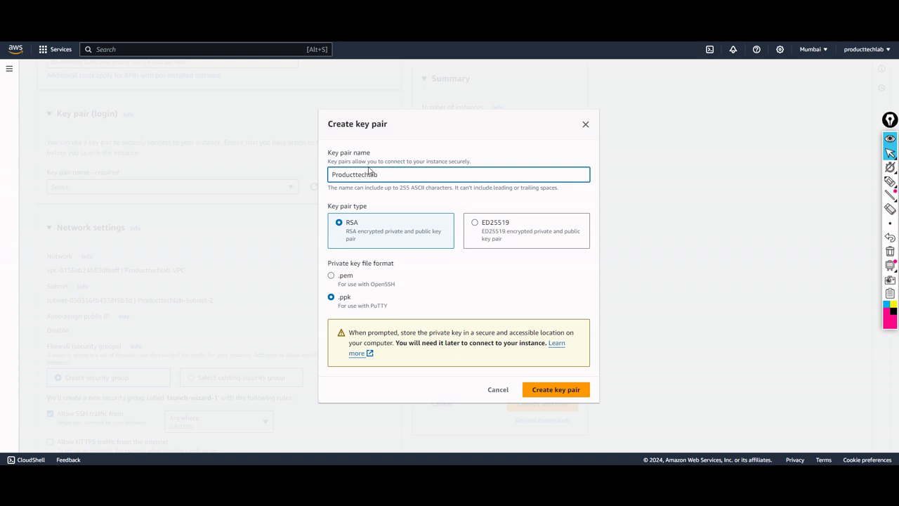
click(562, 394)
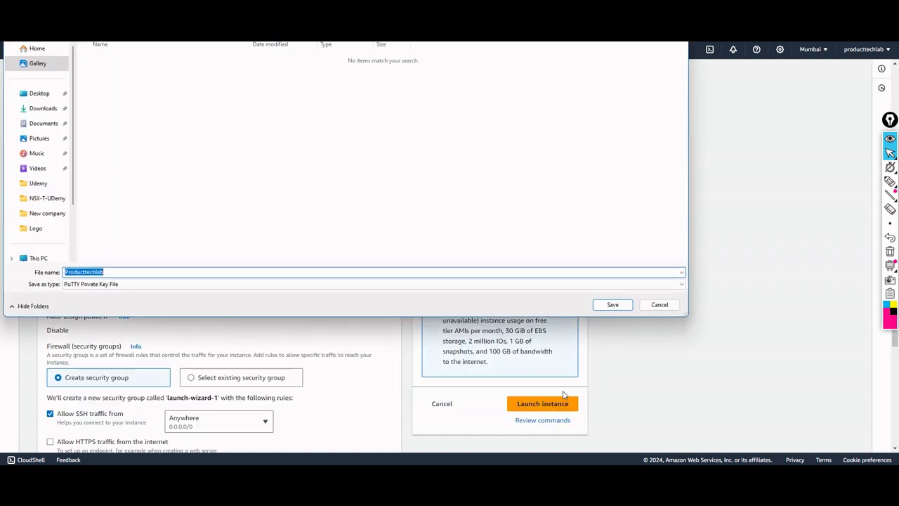
click(43, 108)
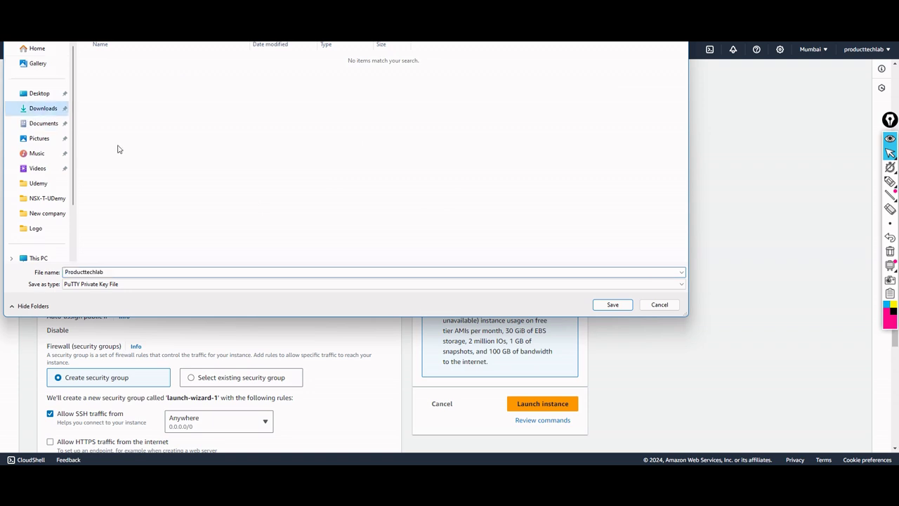
click(612, 304)
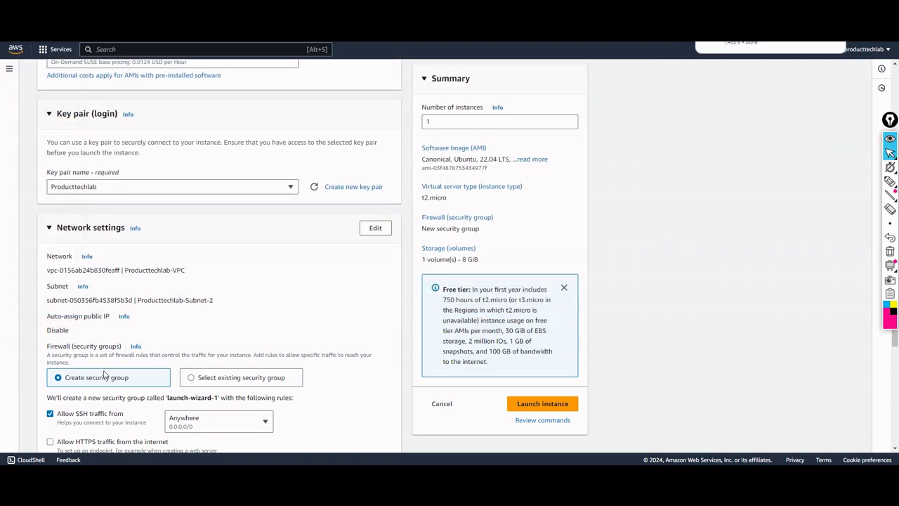
Step: Review the instance's network, security group and storage settings, and launch it with the existing options
scroll(213, 339, down, 2)
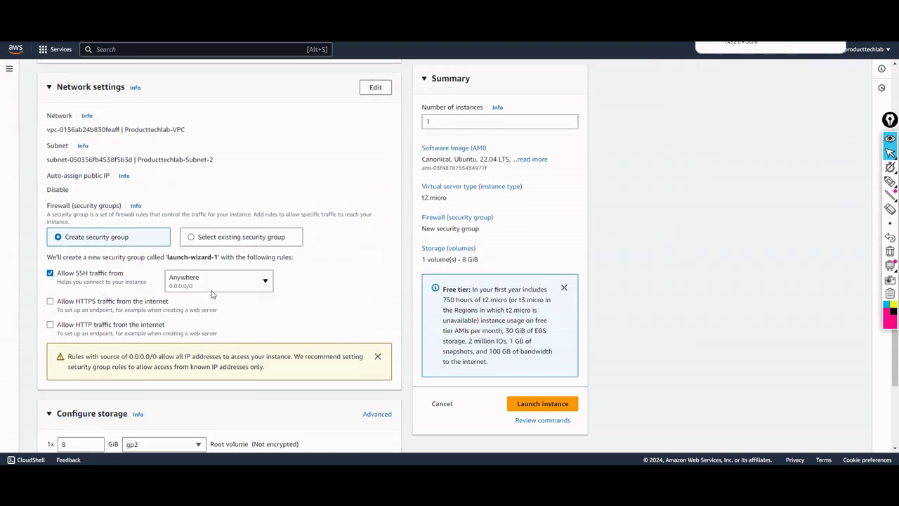
scroll(150, 319, down, 2)
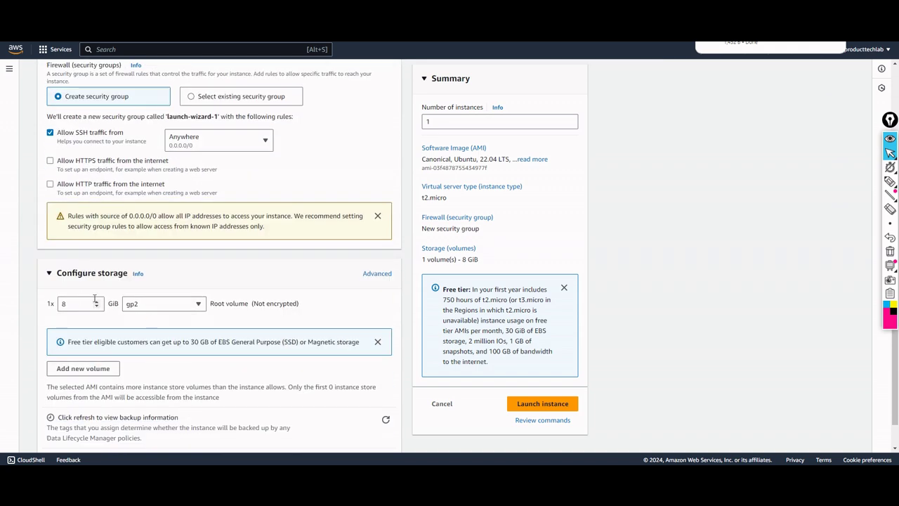
scroll(180, 315, down, 1)
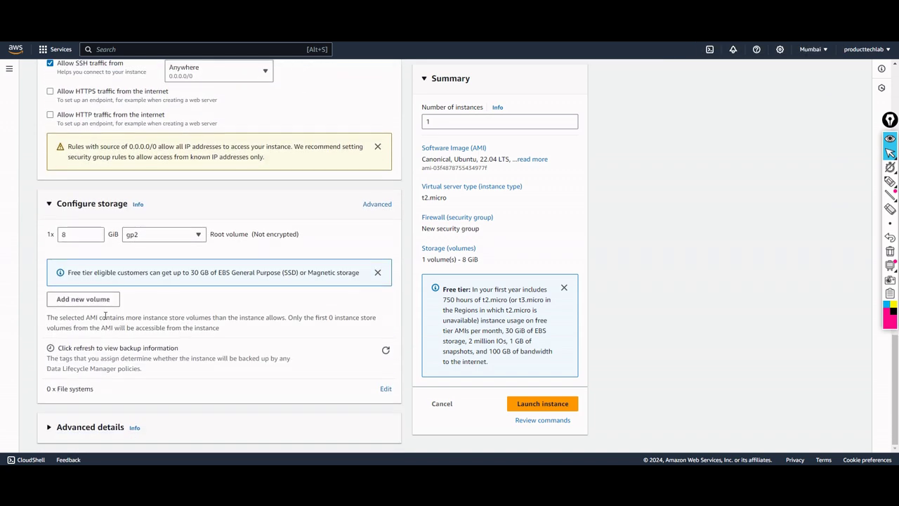
scroll(165, 347, up, 2)
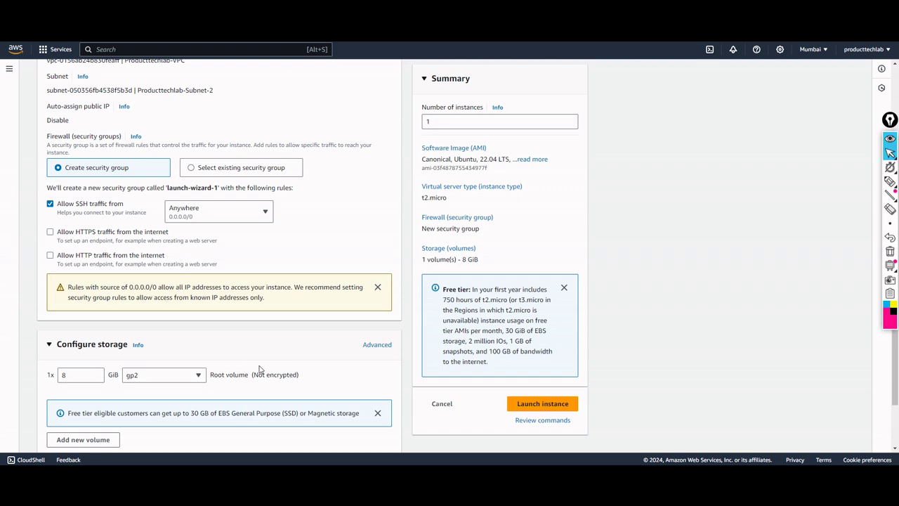
scroll(259, 369, up, 5)
scroll(259, 367, down, 2)
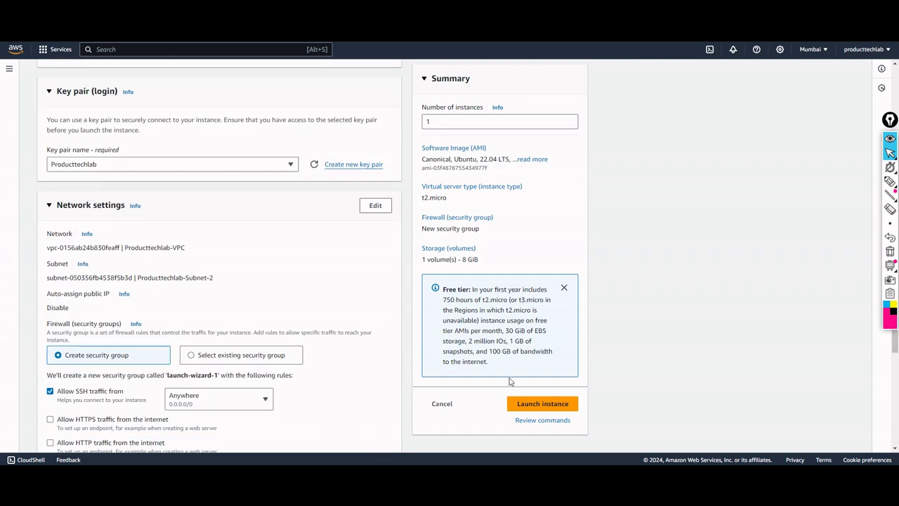
click(537, 403)
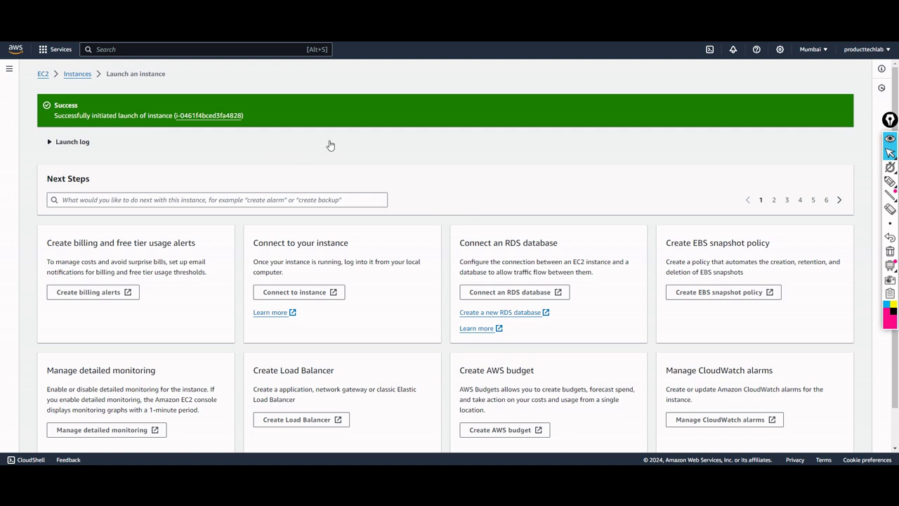
Step: Open the launched instance's details and examine its Availability Zone, instance type, and public and private IPv4 addresses
click(209, 116)
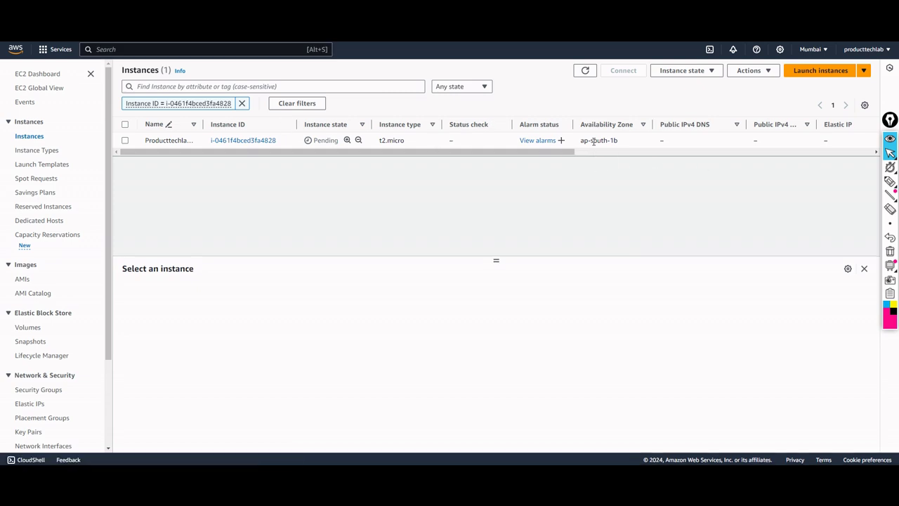
drag(582, 139, 629, 142)
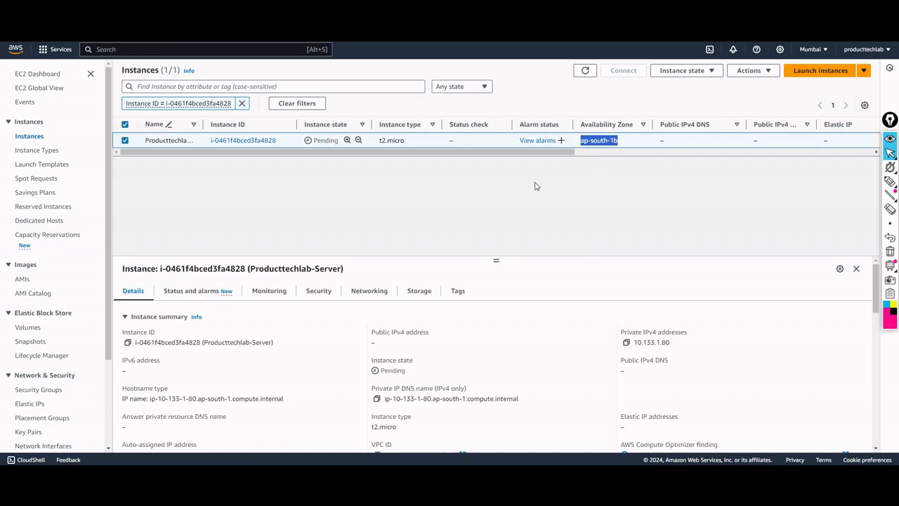
drag(414, 149, 397, 149)
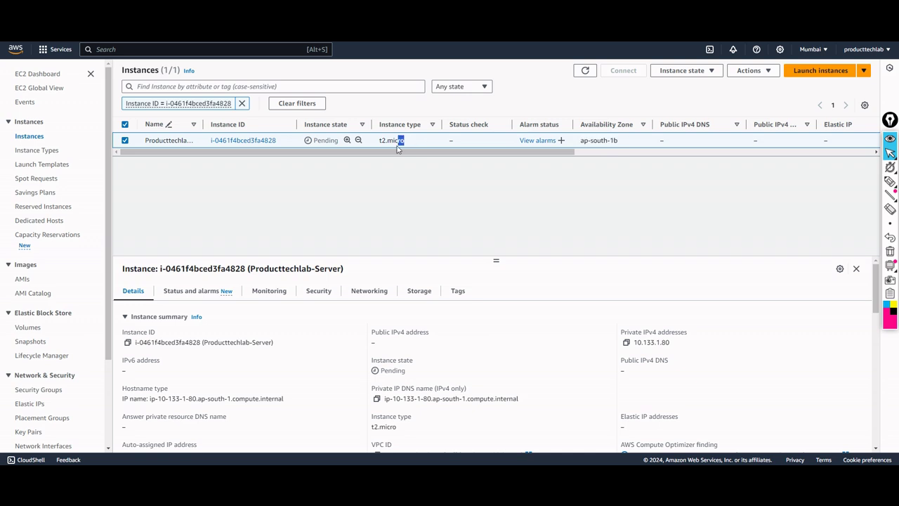
drag(376, 343, 373, 330)
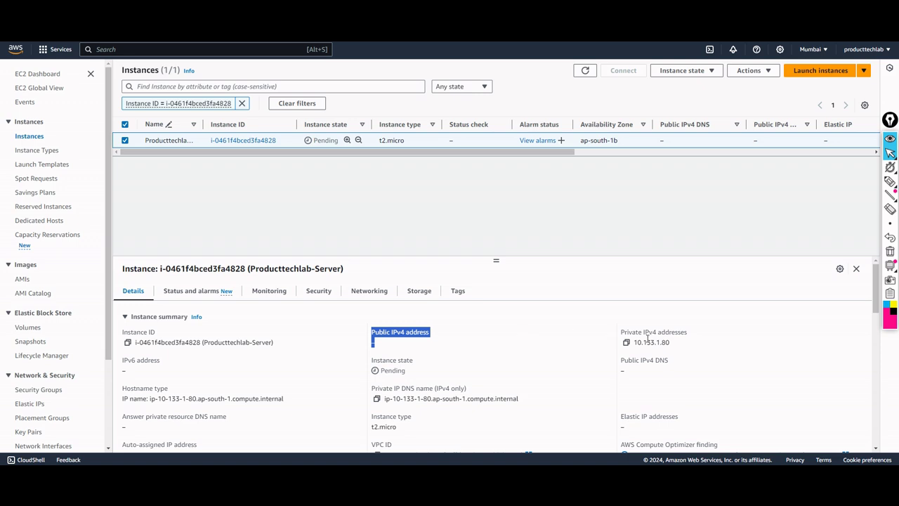
drag(670, 347, 632, 344)
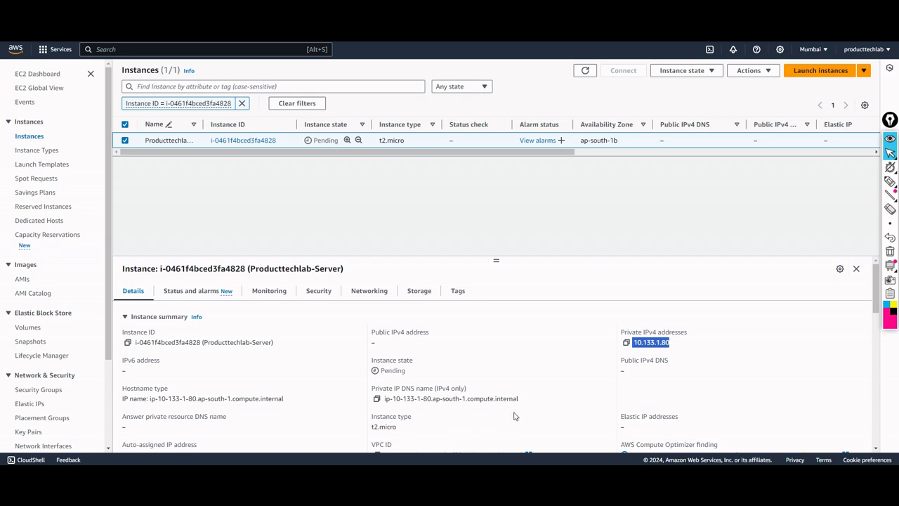
Step: Examine the instance's private DNS name, VPC and subnet, and open its launch-wizard-1 security group to view the inbound rules
drag(519, 398, 384, 399)
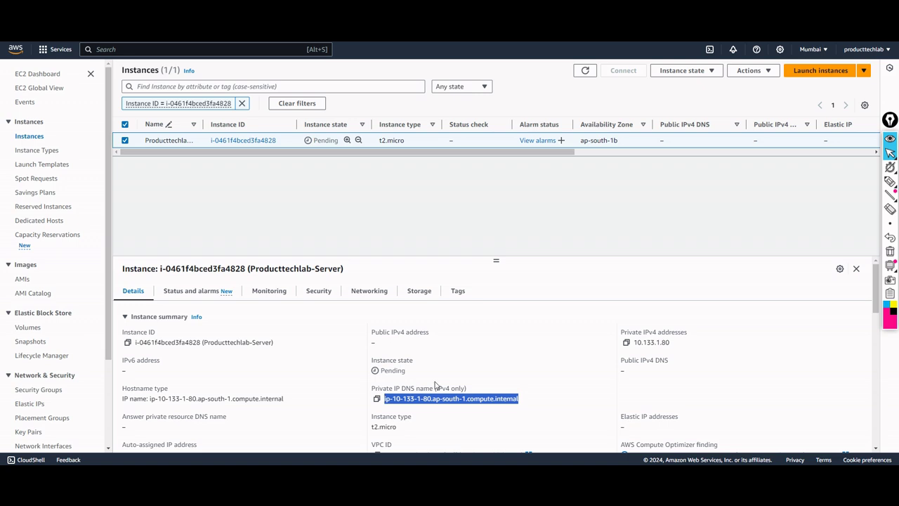
scroll(530, 376, down, 3)
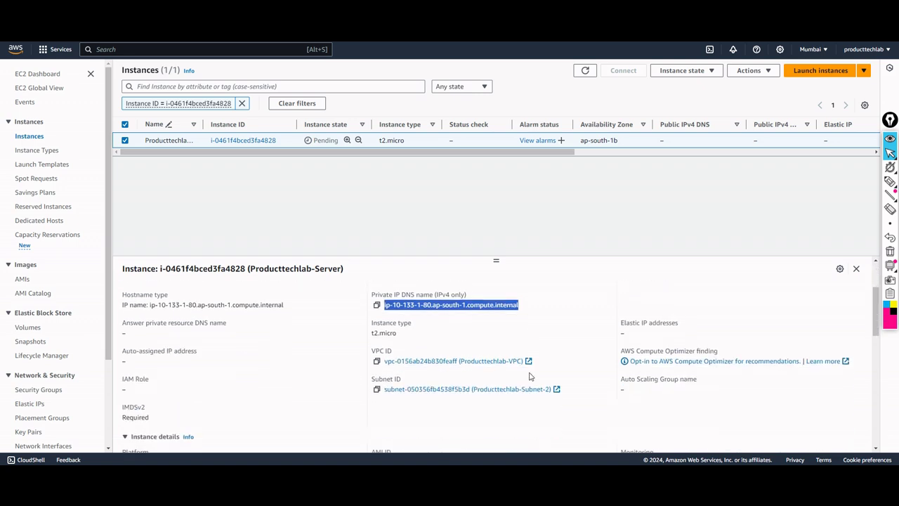
scroll(530, 376, up, 3)
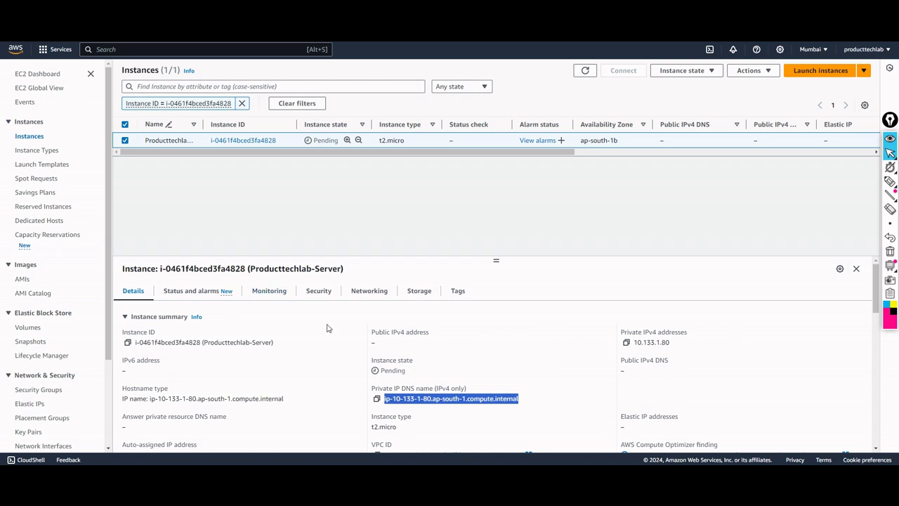
click(320, 292)
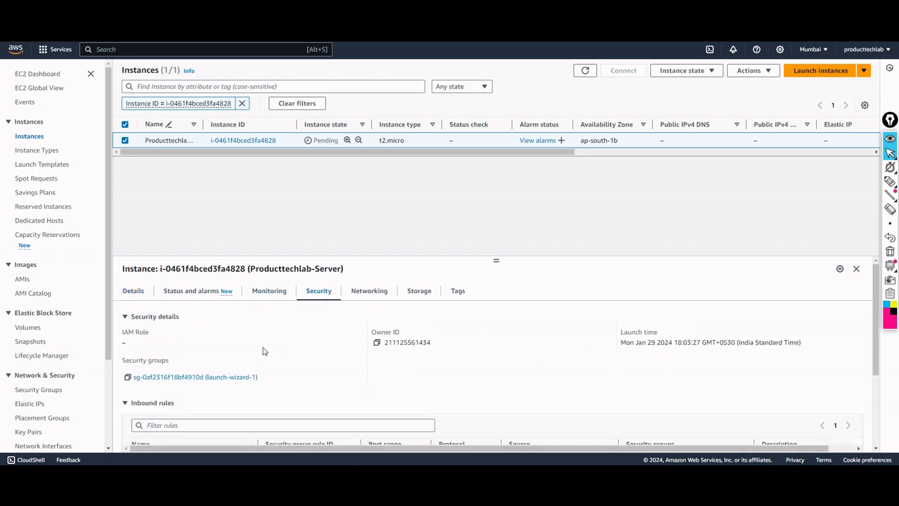
scroll(239, 347, down, 1)
click(201, 332)
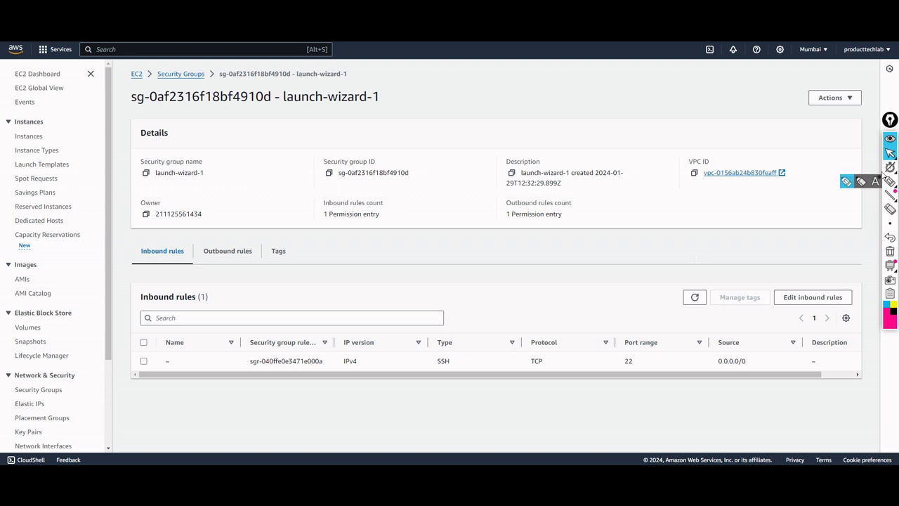
Step: Sketch a freehand on-screen note linking NACL to VPC and SG to EC2, and clear the drawing
click(847, 181)
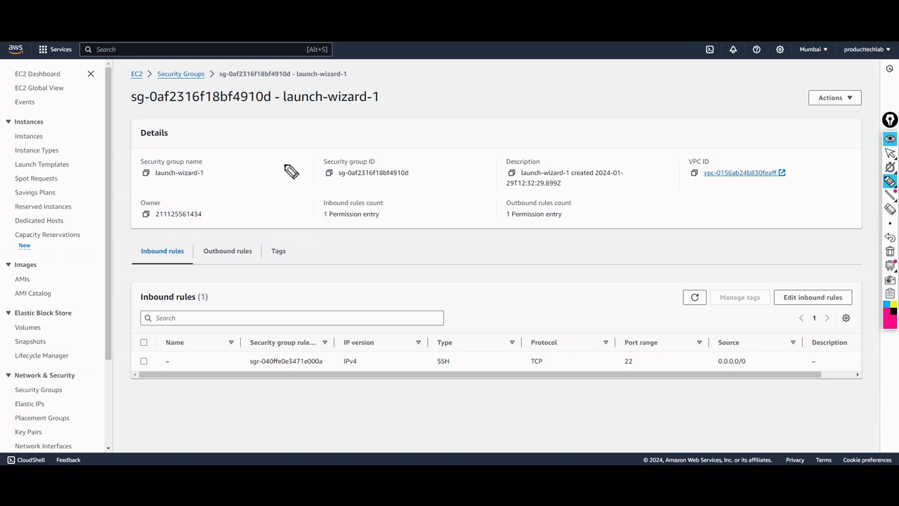
mouse_move(246, 224)
mouse_down()
mouse_move(265, 184)
mouse_move(318, 198)
mouse_move(488, 133)
mouse_move(527, 144)
mouse_up()
mouse_move(301, 234)
mouse_down()
mouse_move(282, 264)
mouse_move(341, 257)
mouse_move(415, 217)
mouse_move(478, 199)
mouse_move(492, 211)
mouse_move(457, 251)
mouse_move(540, 130)
mouse_move(541, 217)
mouse_move(500, 254)
mouse_up()
mouse_move(223, 180)
mouse_down()
mouse_move(273, 319)
mouse_move(516, 220)
mouse_up()
drag(340, 292, 391, 274)
drag(449, 257, 548, 220)
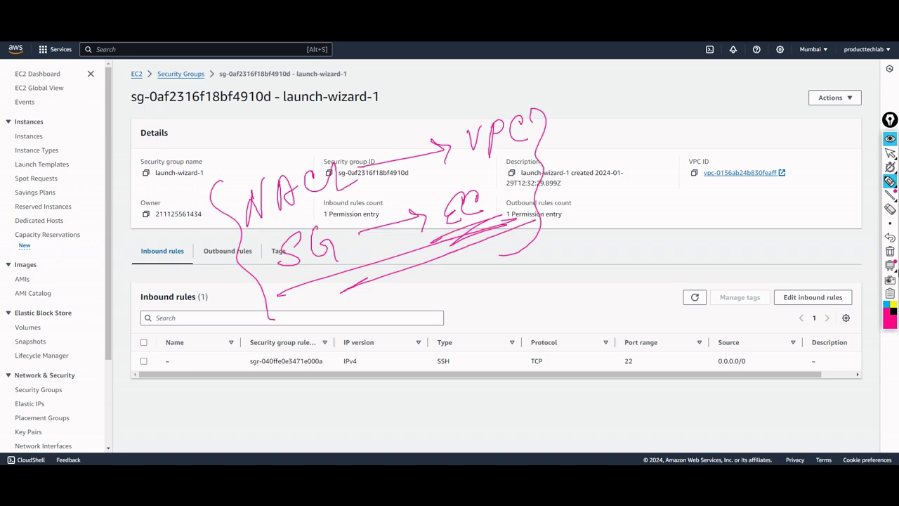
click(891, 251)
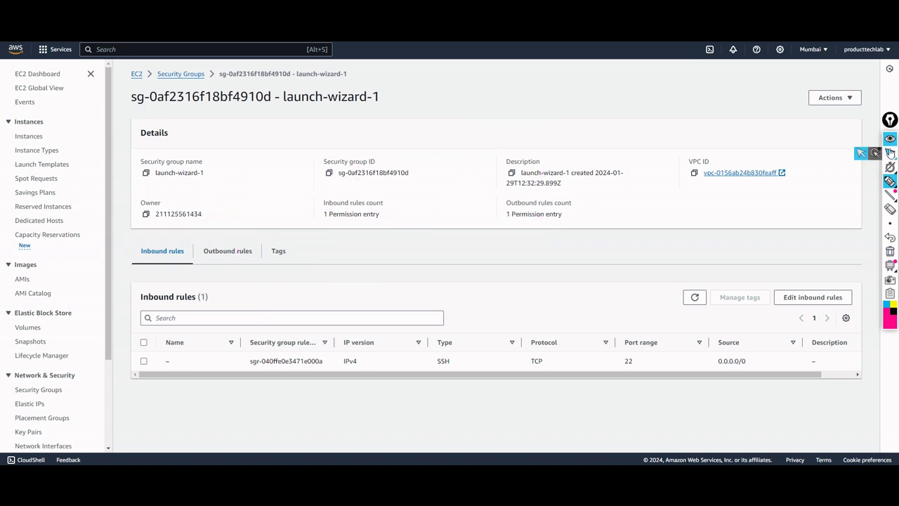
click(890, 152)
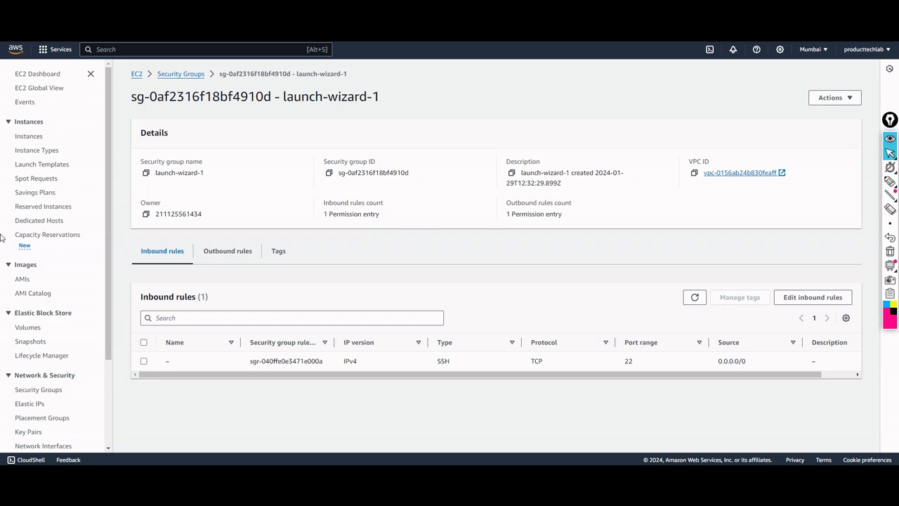
Step: Return to the instances list and examine Producttechlab-Server's Availability Zone and its private address in the networking details
click(30, 138)
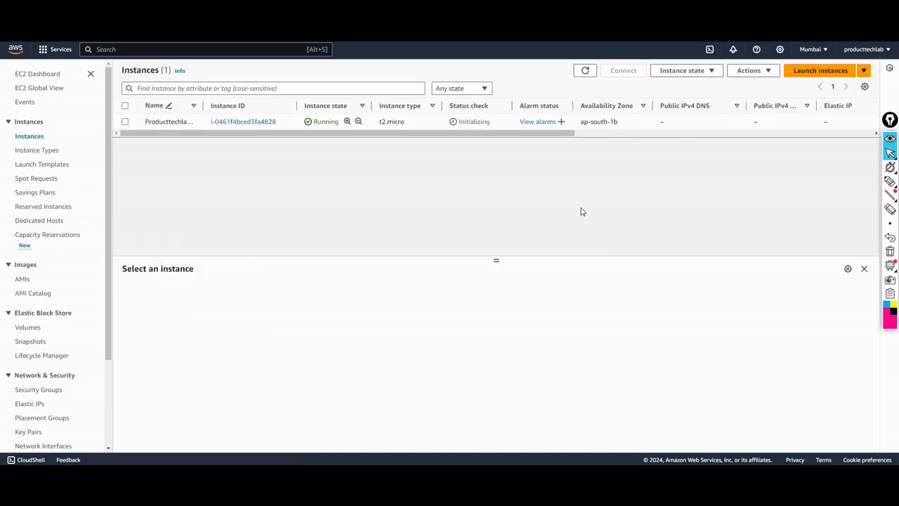
drag(622, 128, 580, 131)
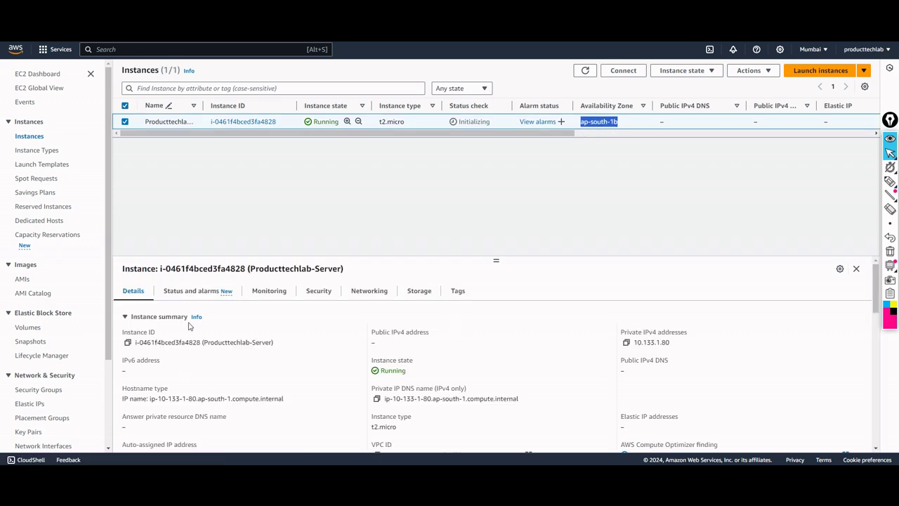
click(378, 297)
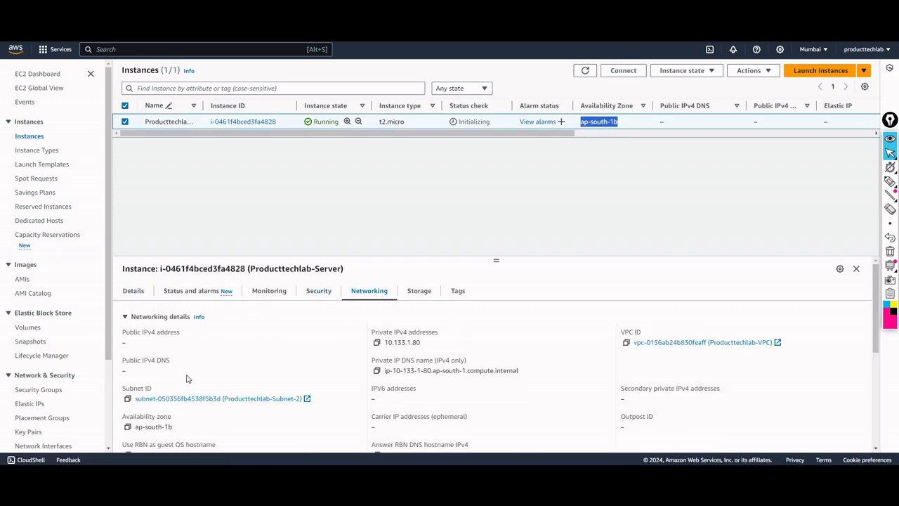
drag(429, 347, 385, 351)
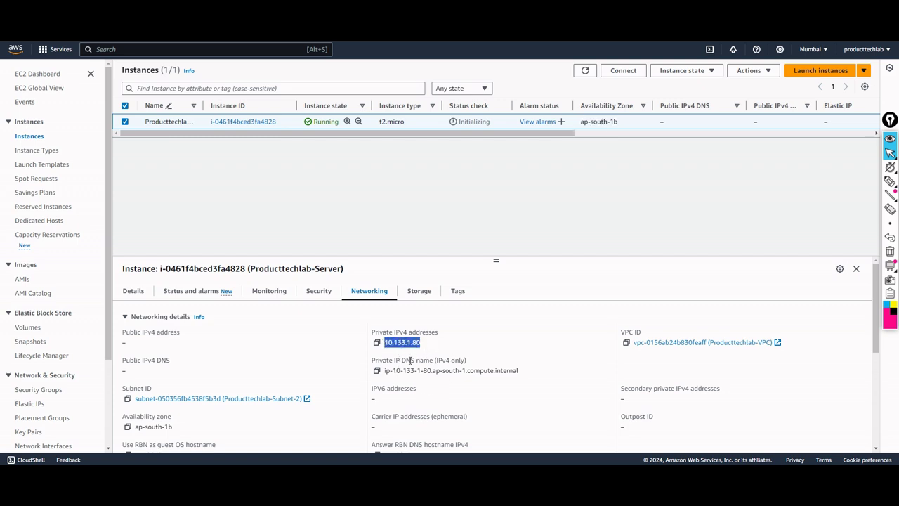
scroll(295, 390, down, 2)
drag(177, 340, 137, 341)
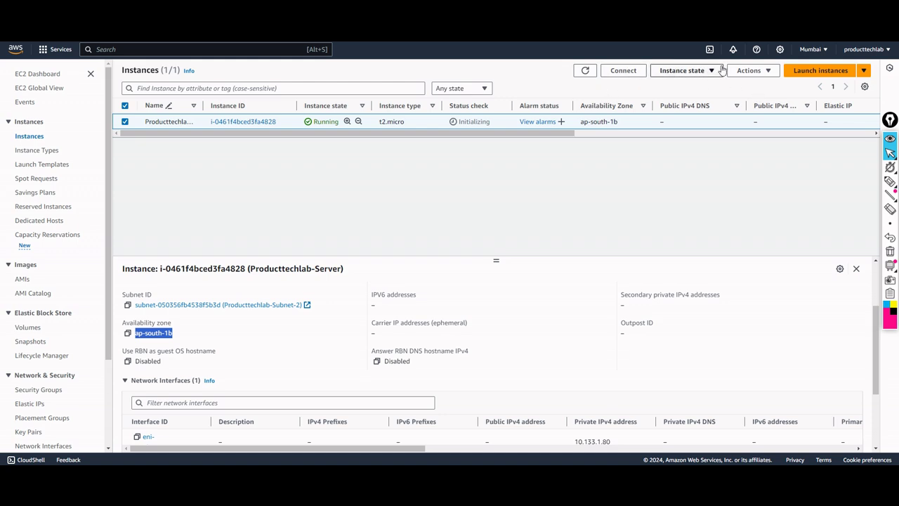
click(743, 70)
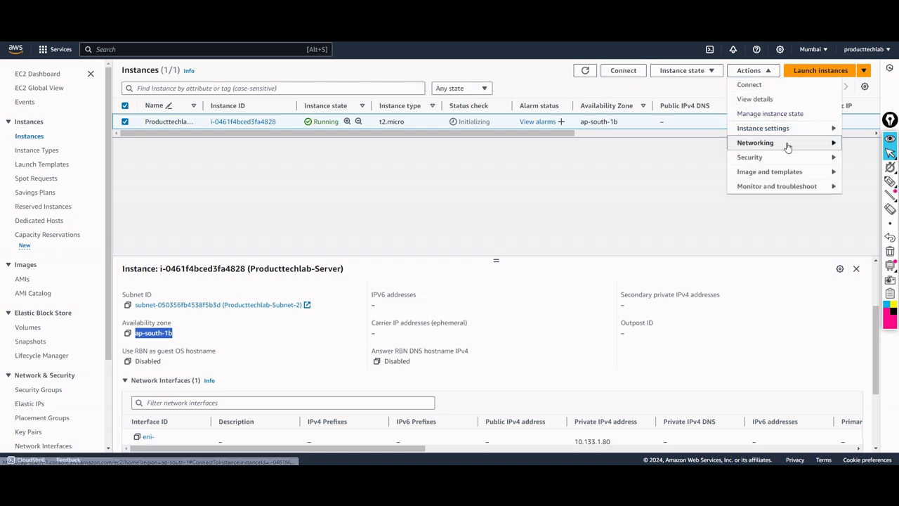
click(645, 176)
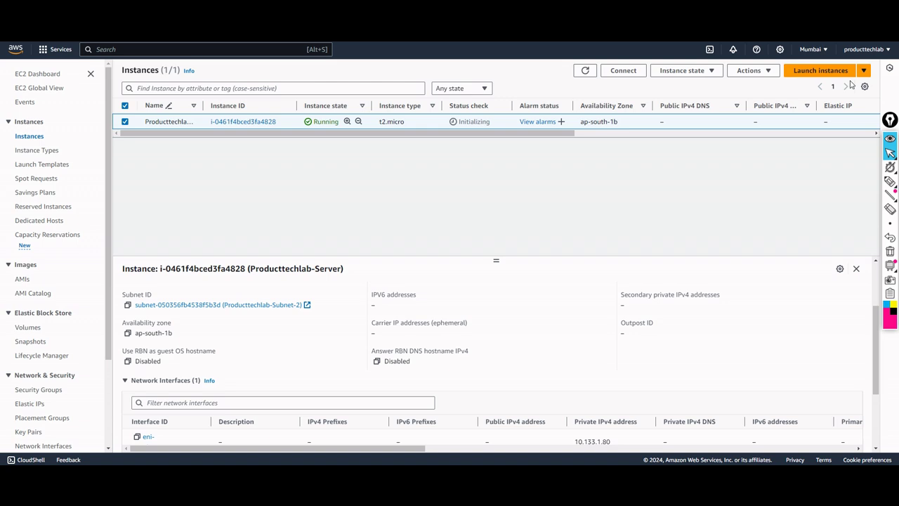
Step: Start launching a second instance and name it Producttechlab-2-Server
click(820, 70)
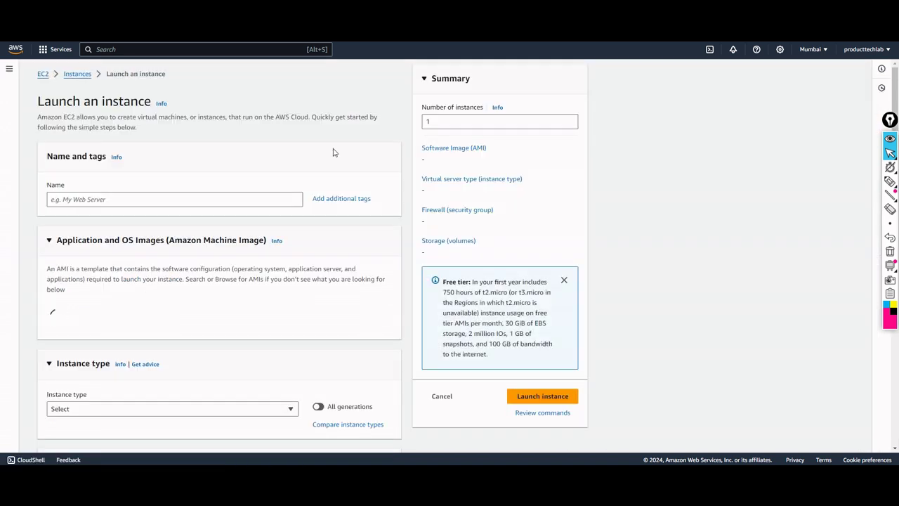
click(218, 199)
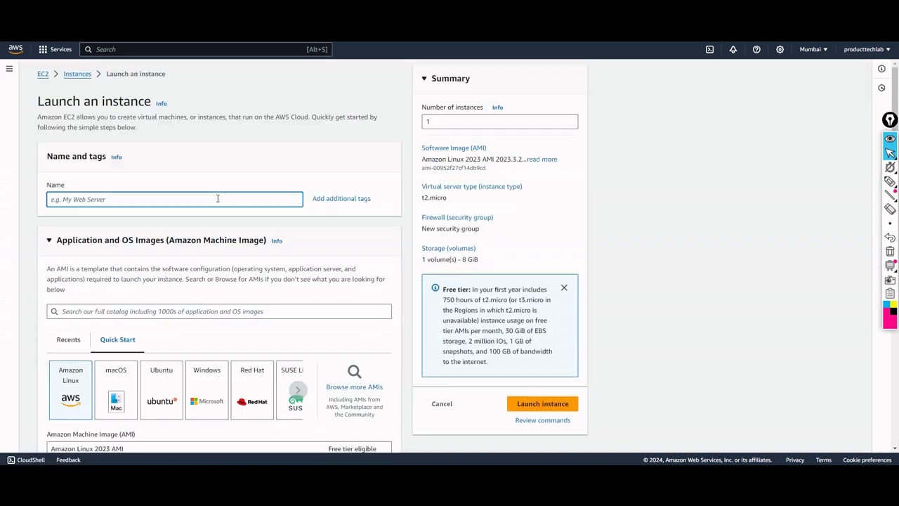
text(P)
key(BackSpace)
text(Producttechlab-2-Server)
Step: Choose the existing Producttechlab key pair for the new instance
scroll(338, 231, down, 2)
scroll(340, 232, down, 2)
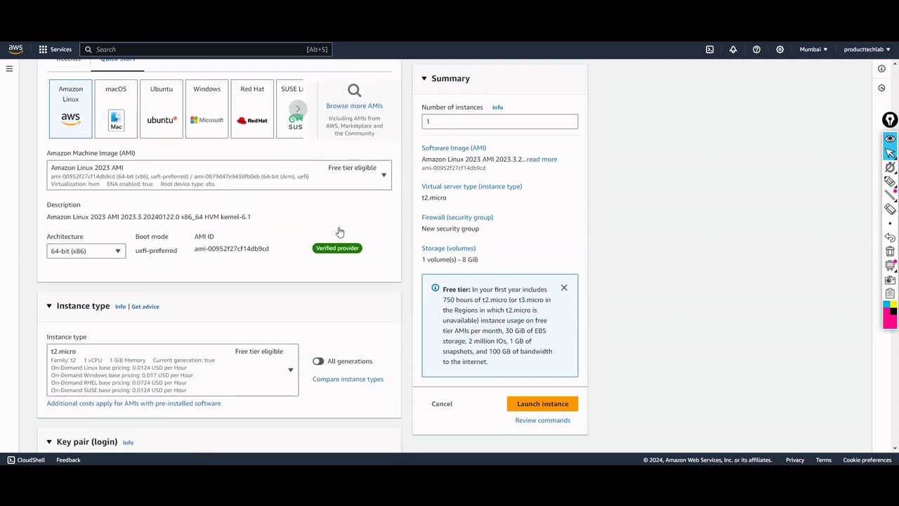
scroll(339, 232, down, 2)
scroll(339, 232, down, 2)
click(346, 235)
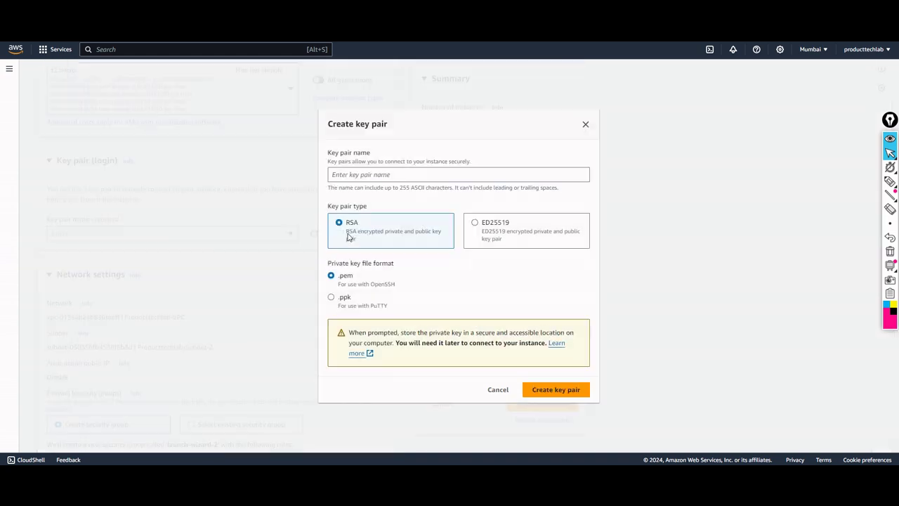
click(497, 389)
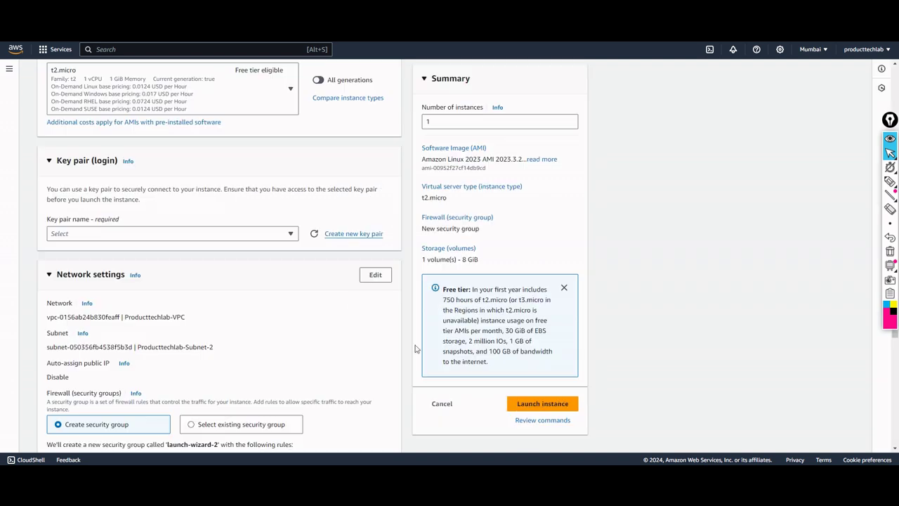
click(293, 233)
click(143, 292)
Step: Edit the network settings, keeping Producttechlab-VPC and changing the subnet to Producttechlab-subnet-1
scroll(239, 295, down, 1)
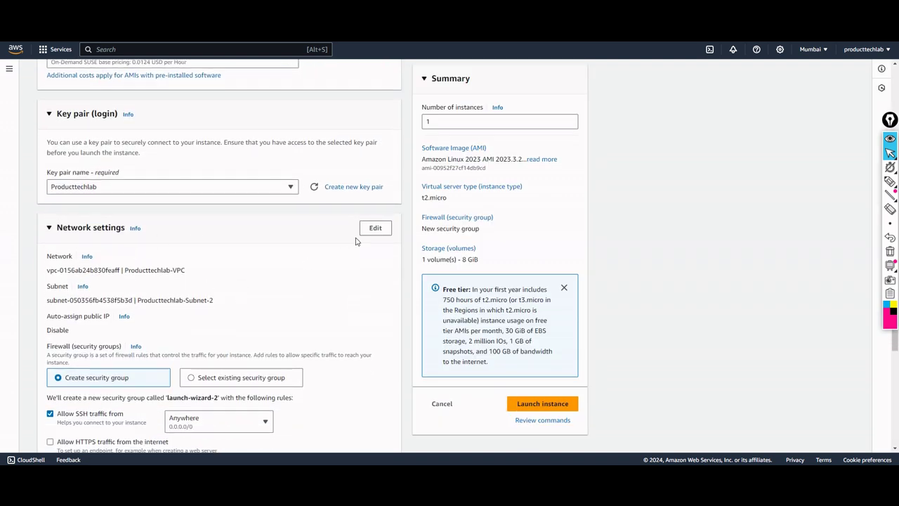
click(375, 228)
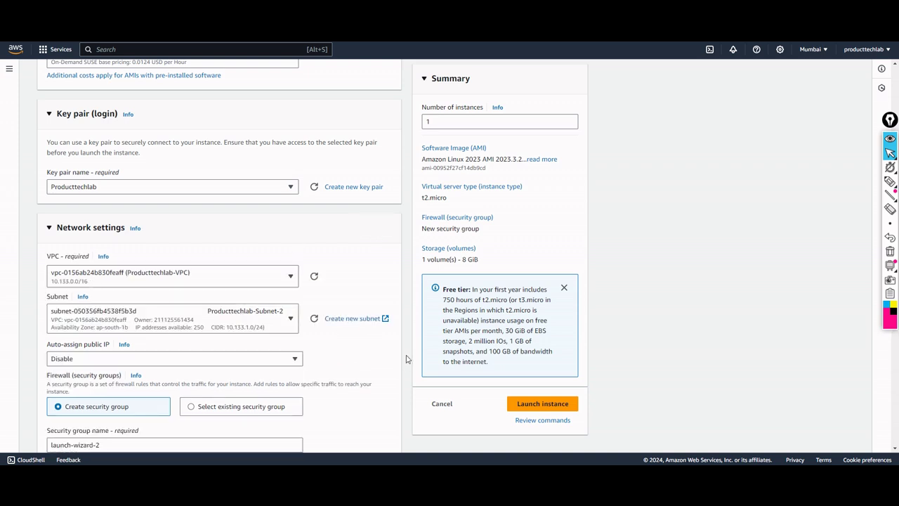
click(292, 276)
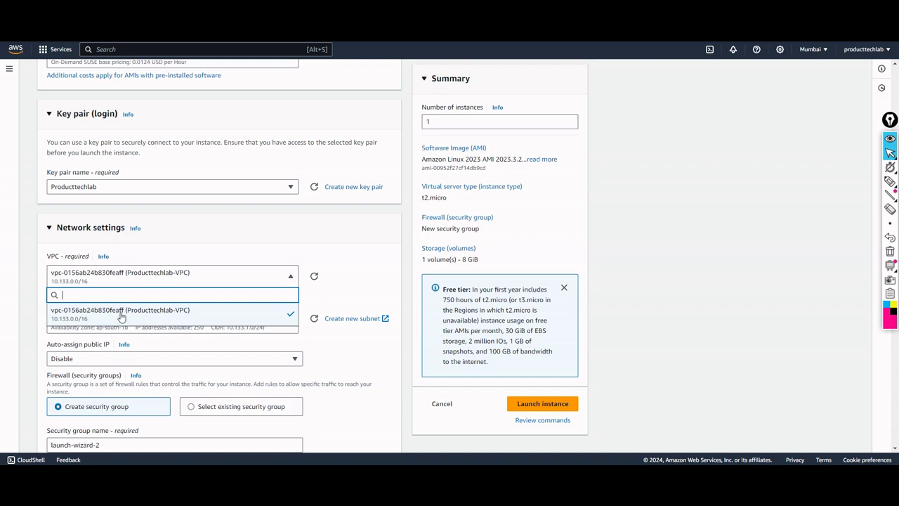
click(370, 284)
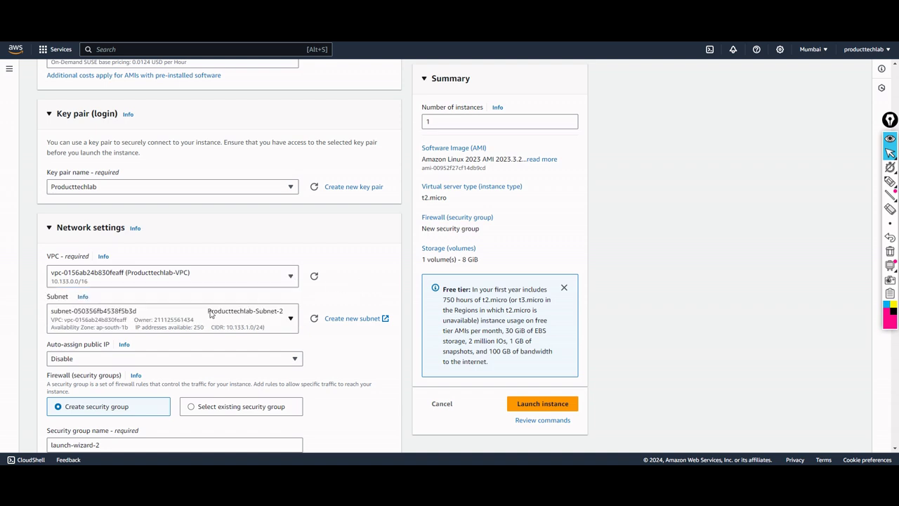
click(265, 311)
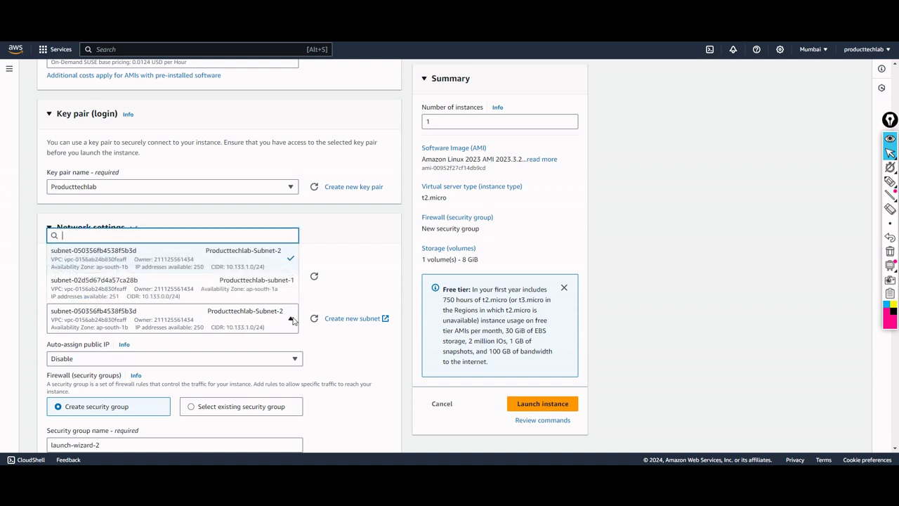
click(271, 298)
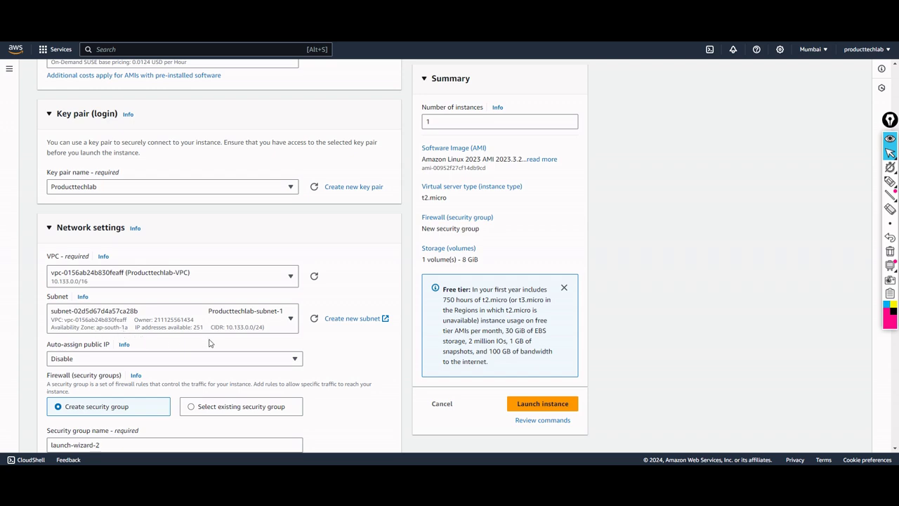
Step: Review the security group and storage settings and launch the instance with the existing options
scroll(208, 342, down, 5)
scroll(209, 342, down, 3)
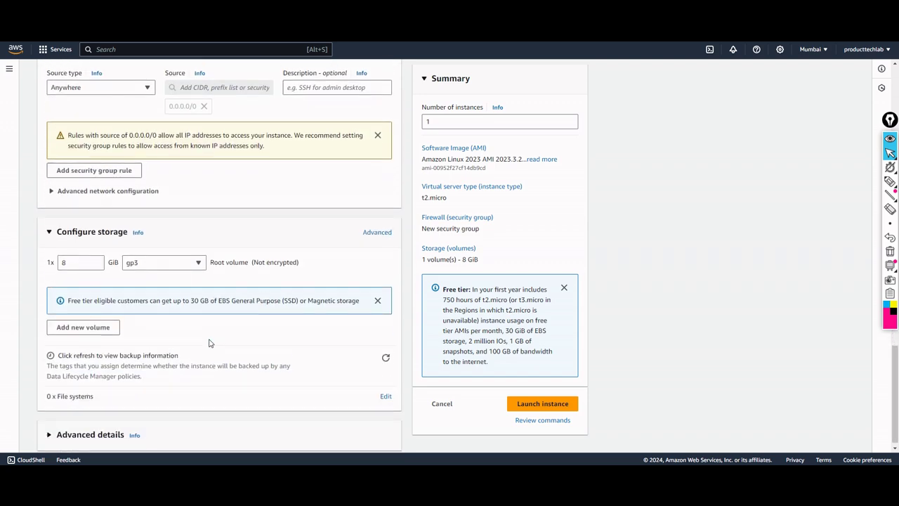
click(560, 408)
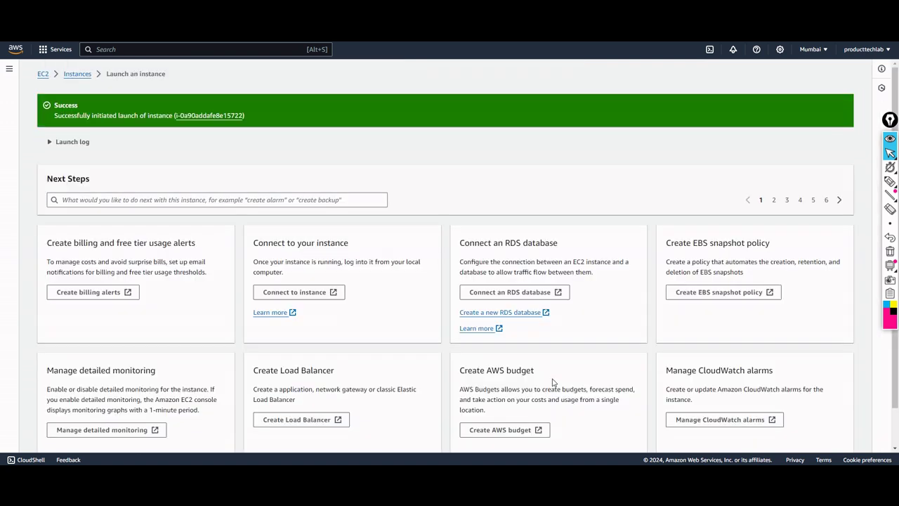
Step: Open the launched instance in the instances list, remove the instance ID filter, and compare the two instances' Availability Zones
click(221, 118)
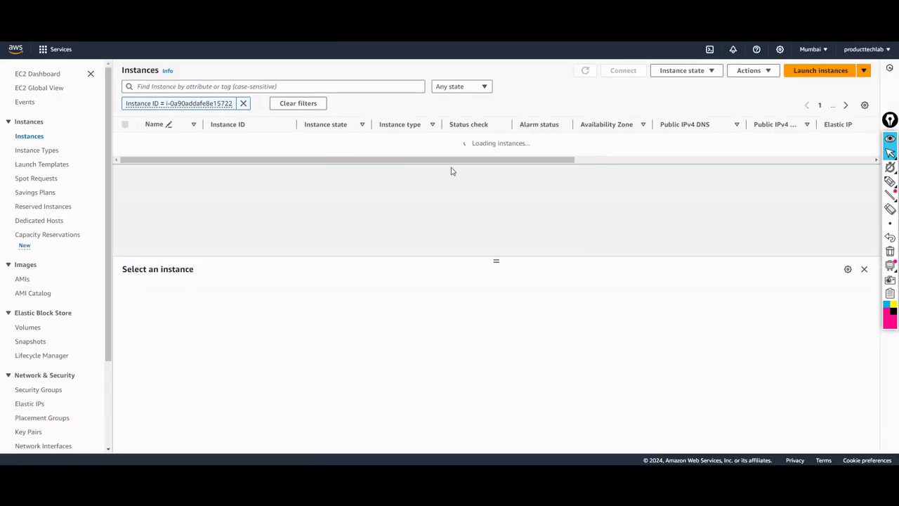
click(243, 103)
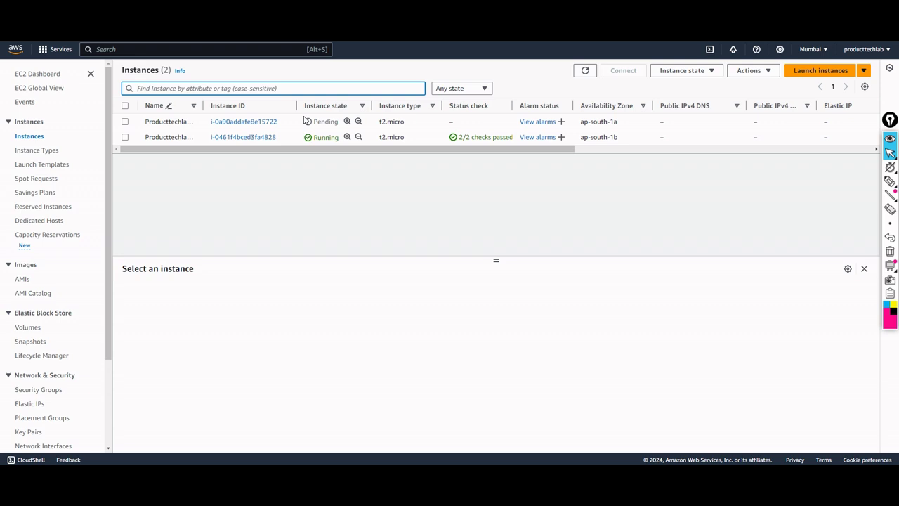
drag(619, 144, 581, 120)
click(584, 139)
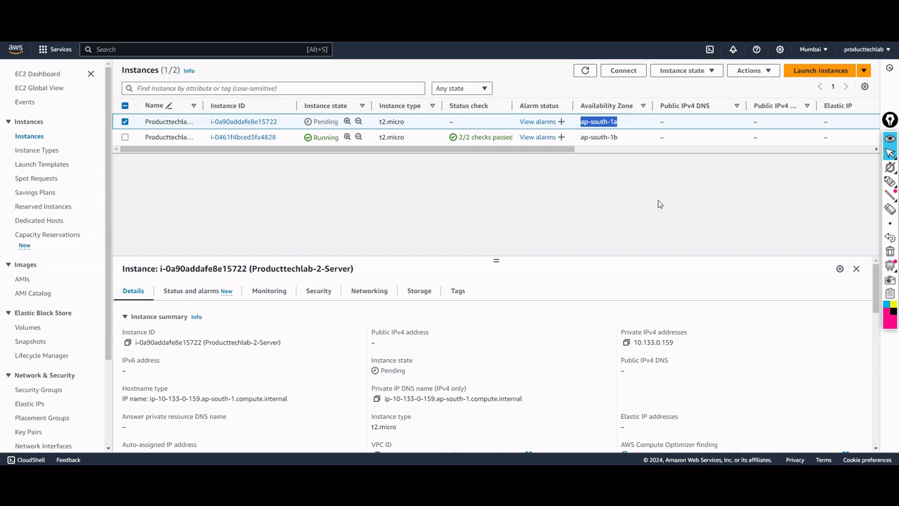